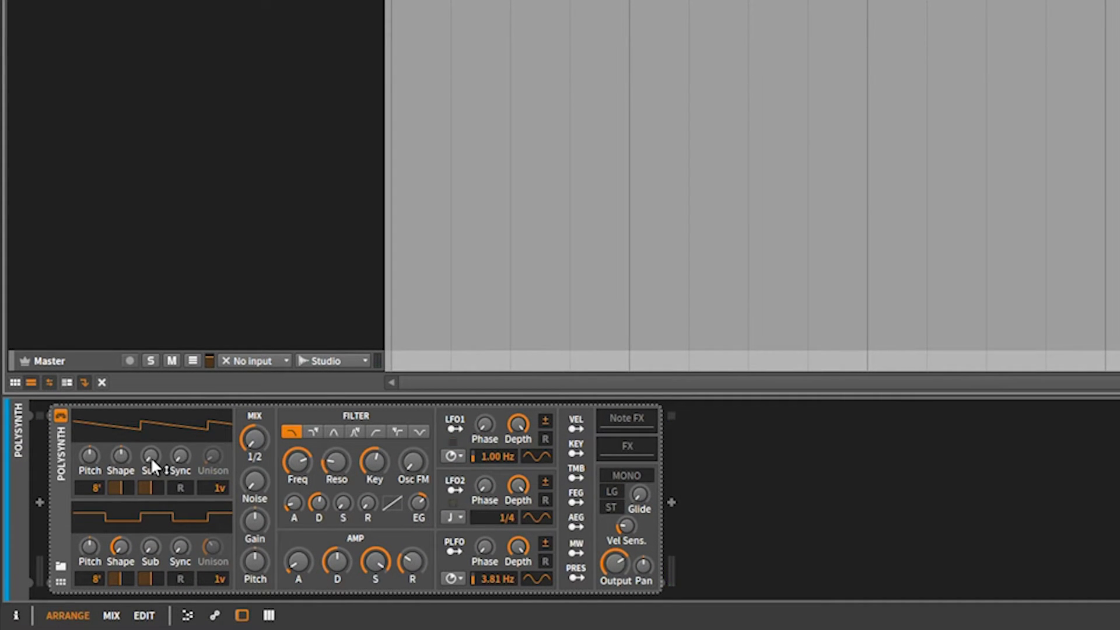
- Raise oscillator 1's sub level and set its octave to 16'
mouse_move(152, 461)
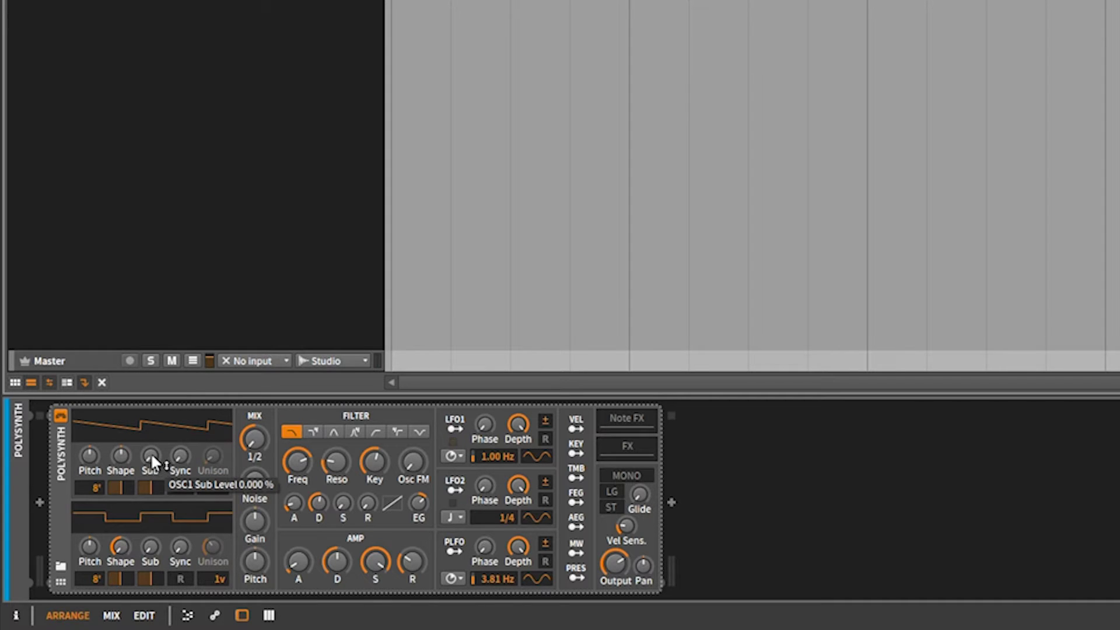
drag(147, 457, 147, 379)
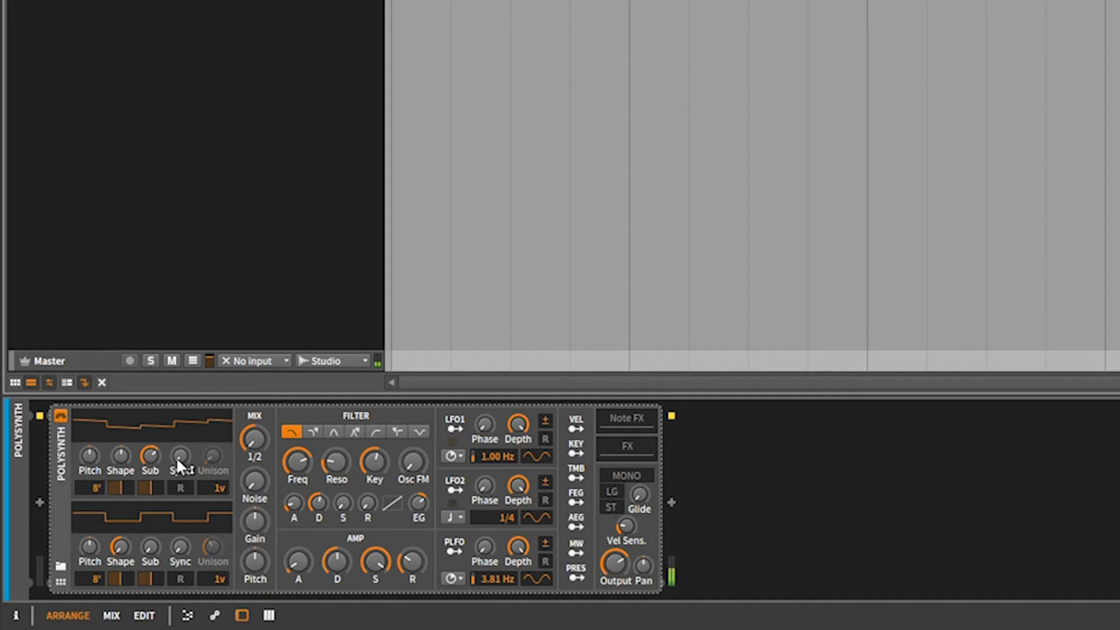
drag(92, 489, 92, 508)
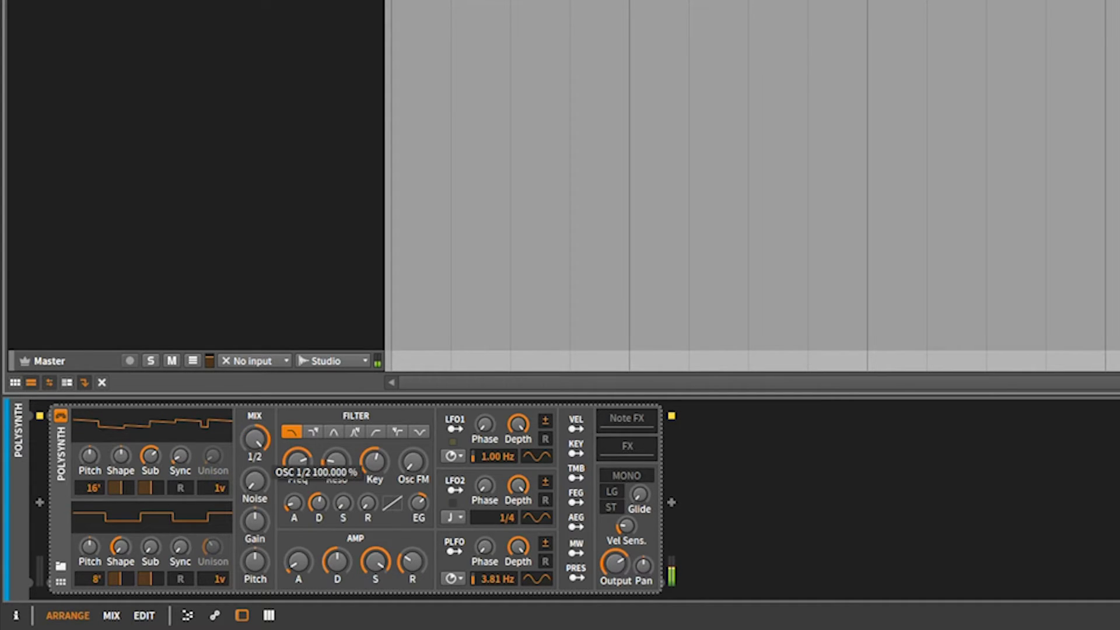
- Raise oscillator 2's sub level, sync and pulse width, and add a little oscillator FM to the filter
drag(146, 546, 178, 525)
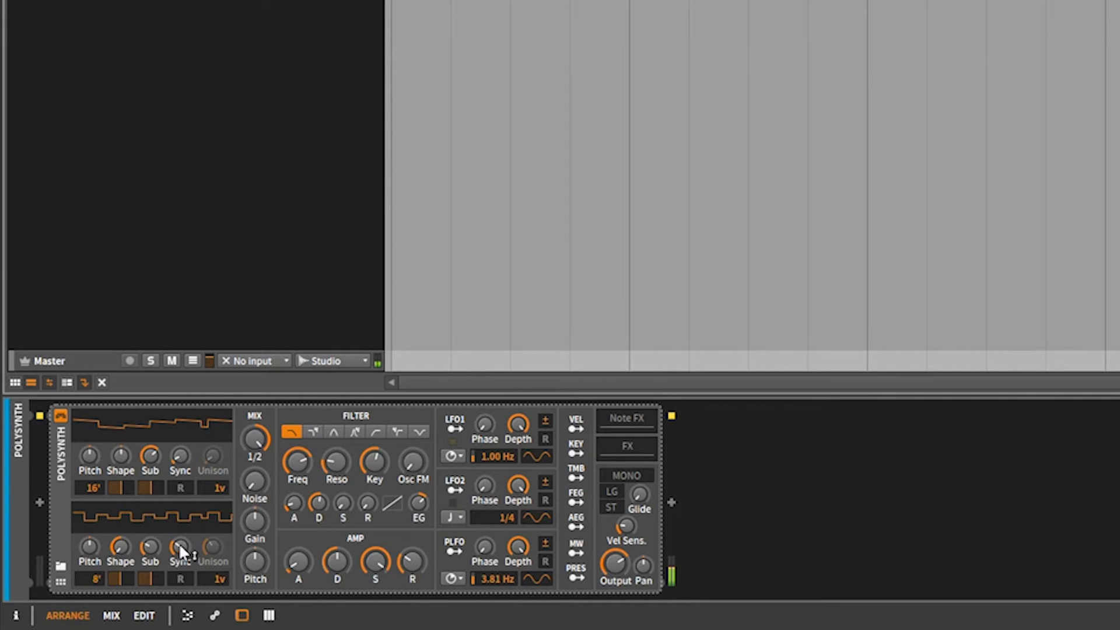
mouse_move(119, 581)
mouse_down()
mouse_move(119, 560)
mouse_move(133, 576)
mouse_up()
drag(412, 468, 404, 459)
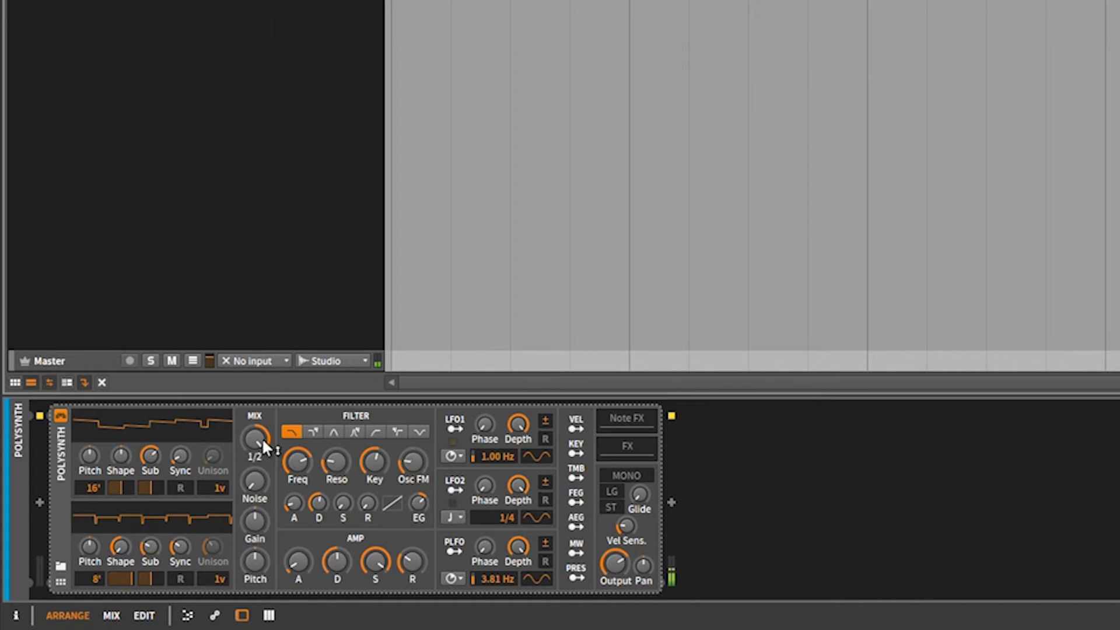
- Reset the oscillator 1/2 mix to its default, and adjust the filter resonance and the amp envelope attack
drag(261, 439, 261, 435)
double_click(253, 440)
mouse_move(309, 482)
drag(346, 473, 308, 486)
drag(297, 556, 300, 581)
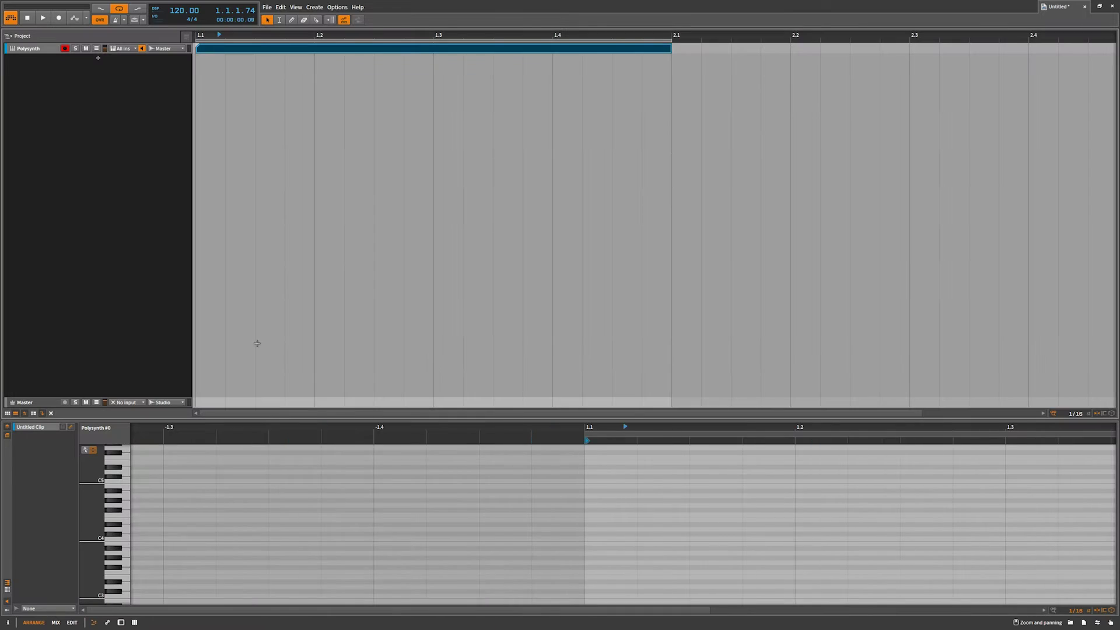
- Fit the Polysynth clip in the note editor and place a sixteenth note on A2 at 1.1
click(449, 49)
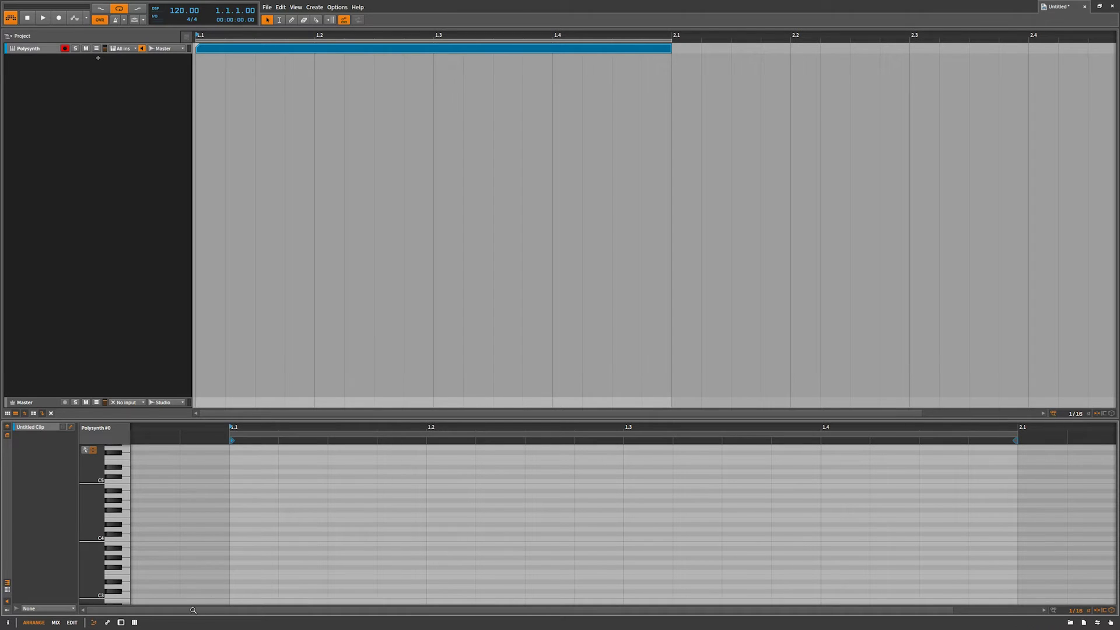
scroll(238, 599, down, 2)
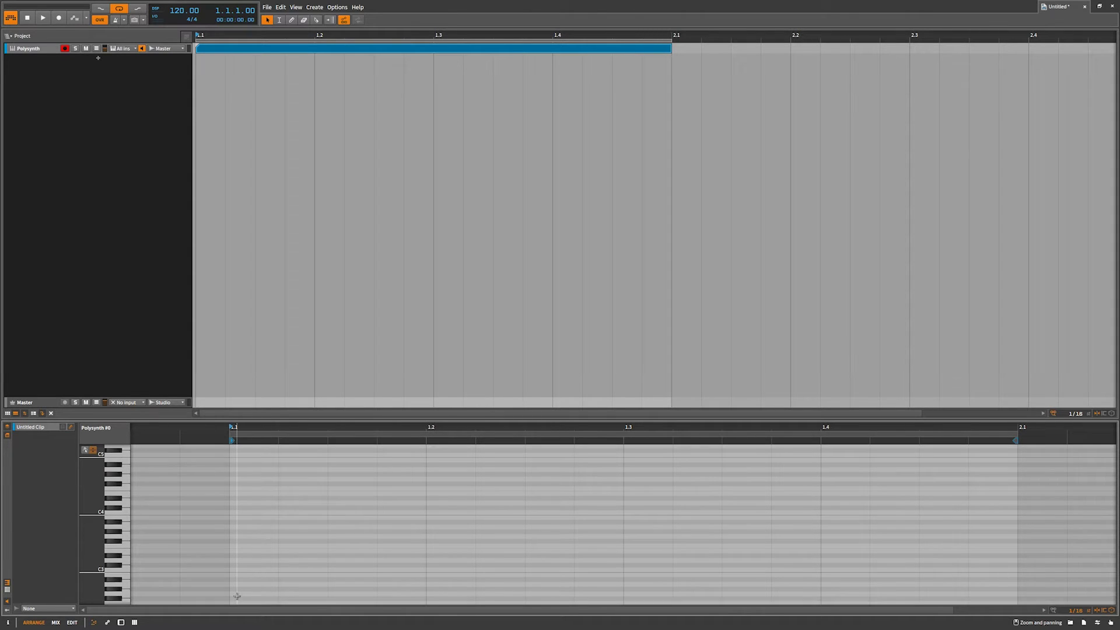
double_click(238, 595)
drag(117, 593, 164, 569)
scroll(280, 513, down, 3)
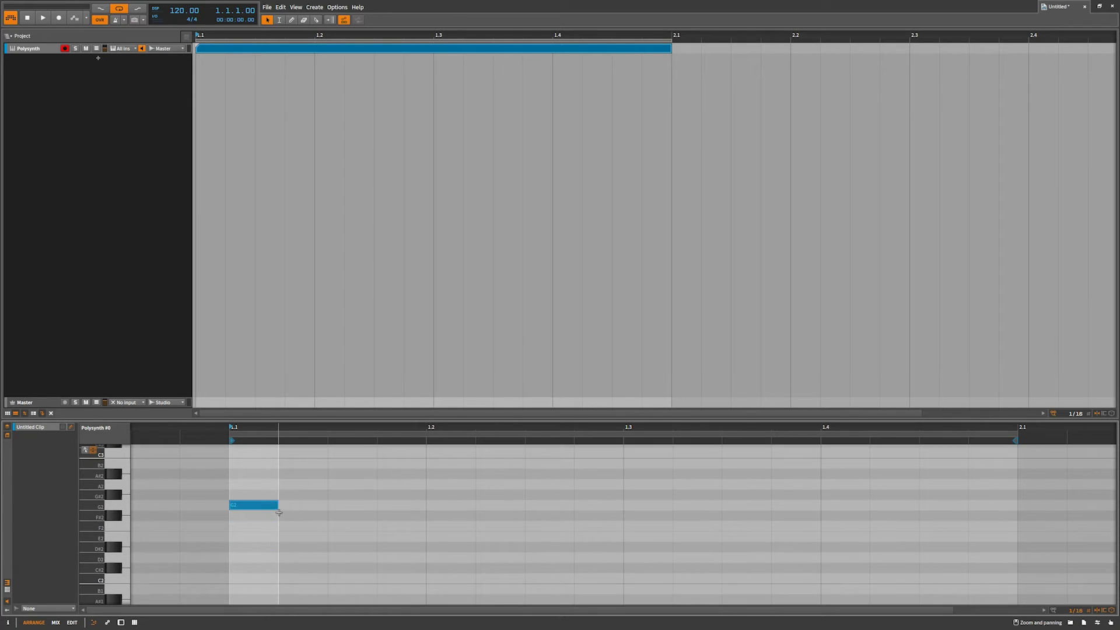
drag(247, 509, 249, 484)
scroll(308, 461, up, 2)
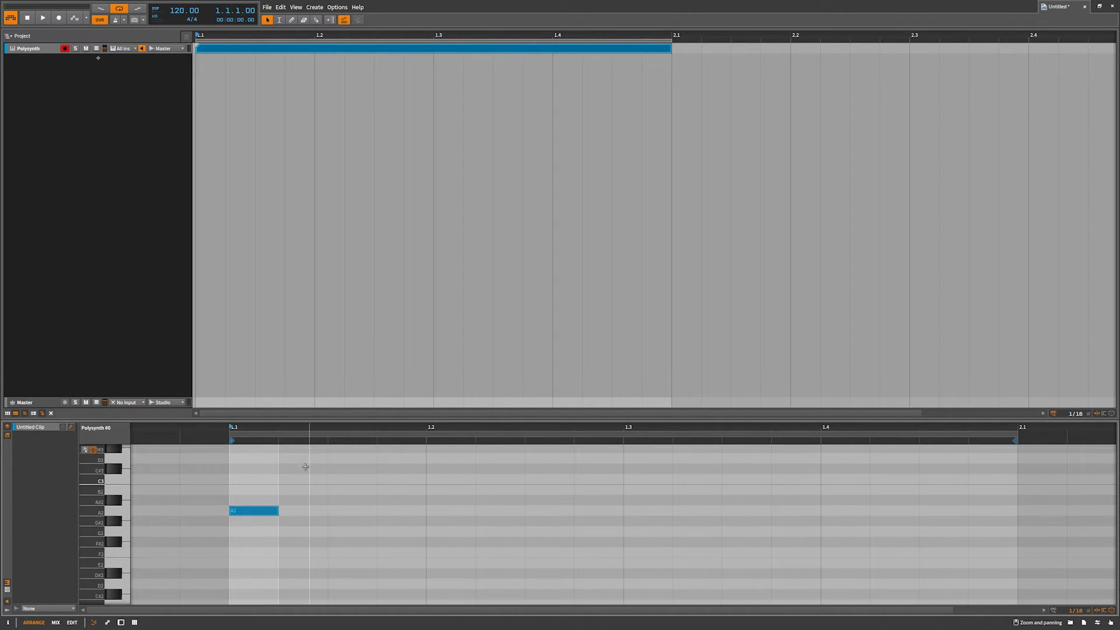
- Continue the melody with sixteenth notes B2, C3 and A2, followed by a C3 note stretched from 1.2 to 1.3
click(290, 492)
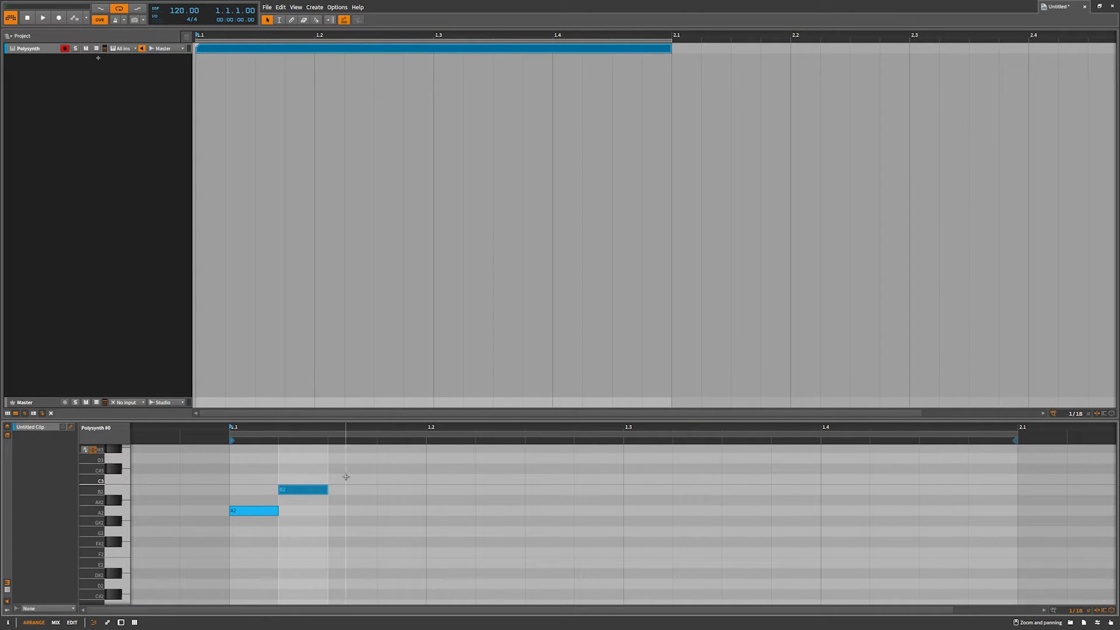
click(343, 480)
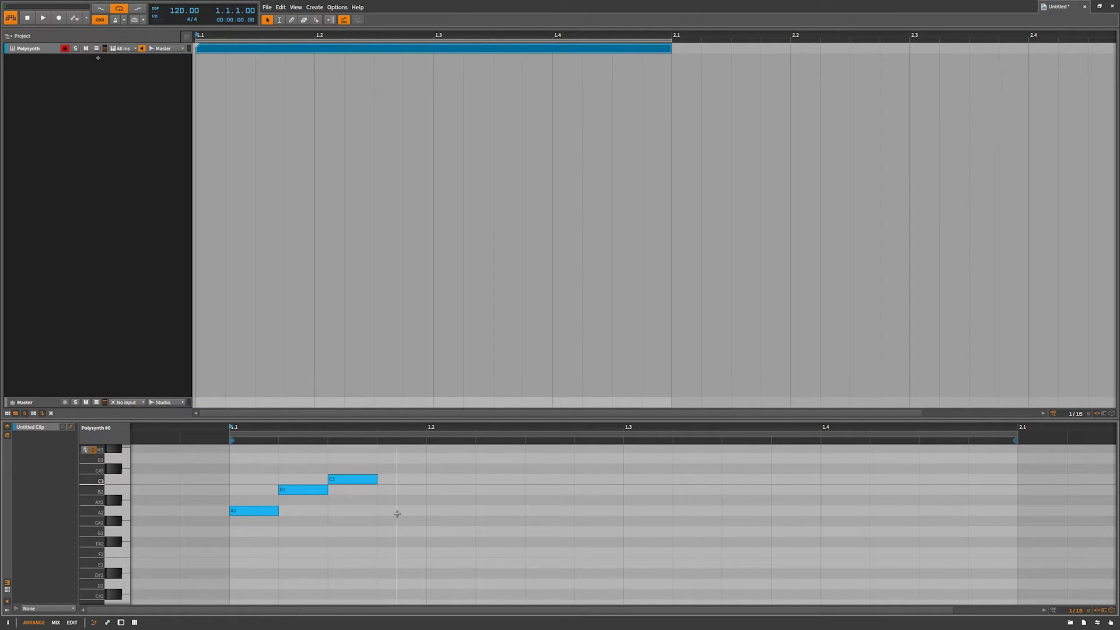
click(396, 511)
click(451, 479)
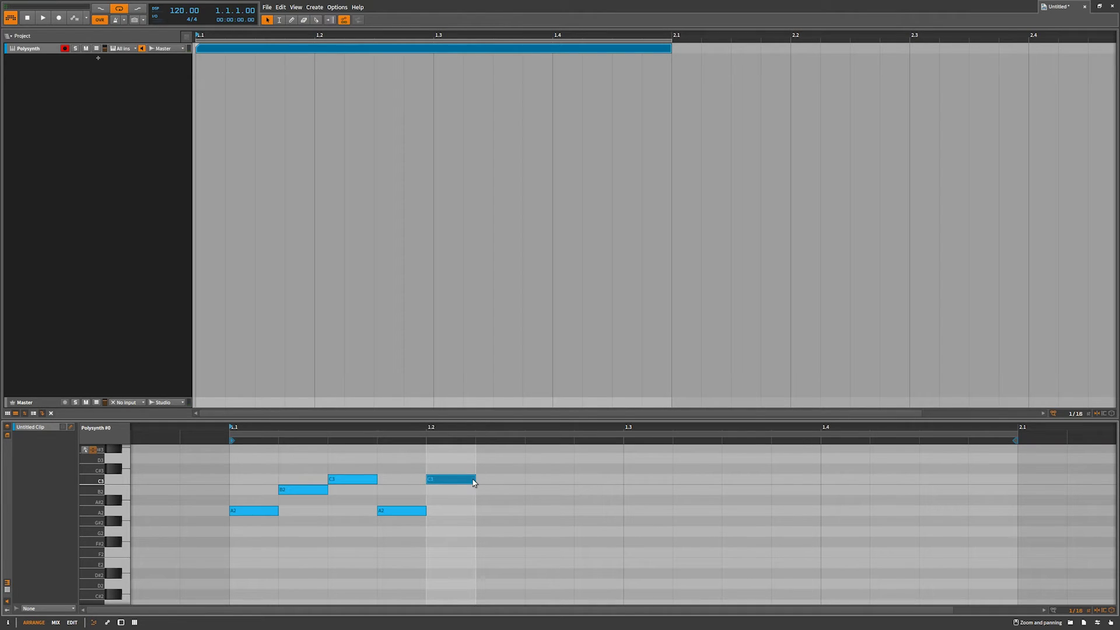
drag(476, 479, 623, 479)
- Duplicate the five-note phrase into the second half of the bar, starting at 1.3
drag(257, 463, 425, 532)
drag(246, 463, 624, 542)
drag(422, 515, 817, 515)
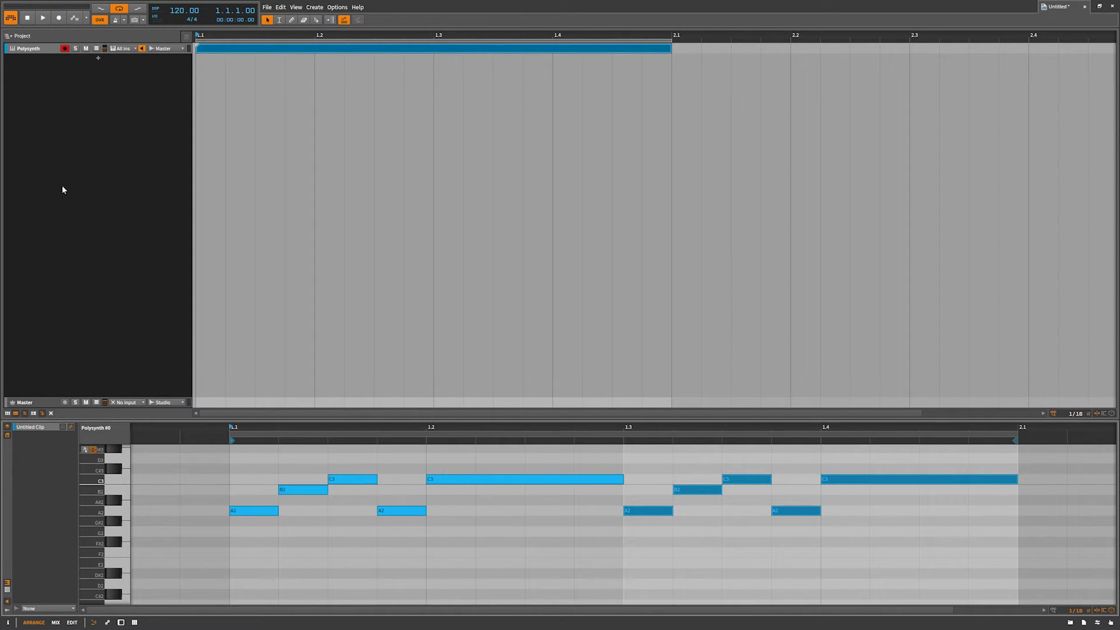
- Play back the note pattern, stop it, and reset the playback position to the clip's start
click(42, 18)
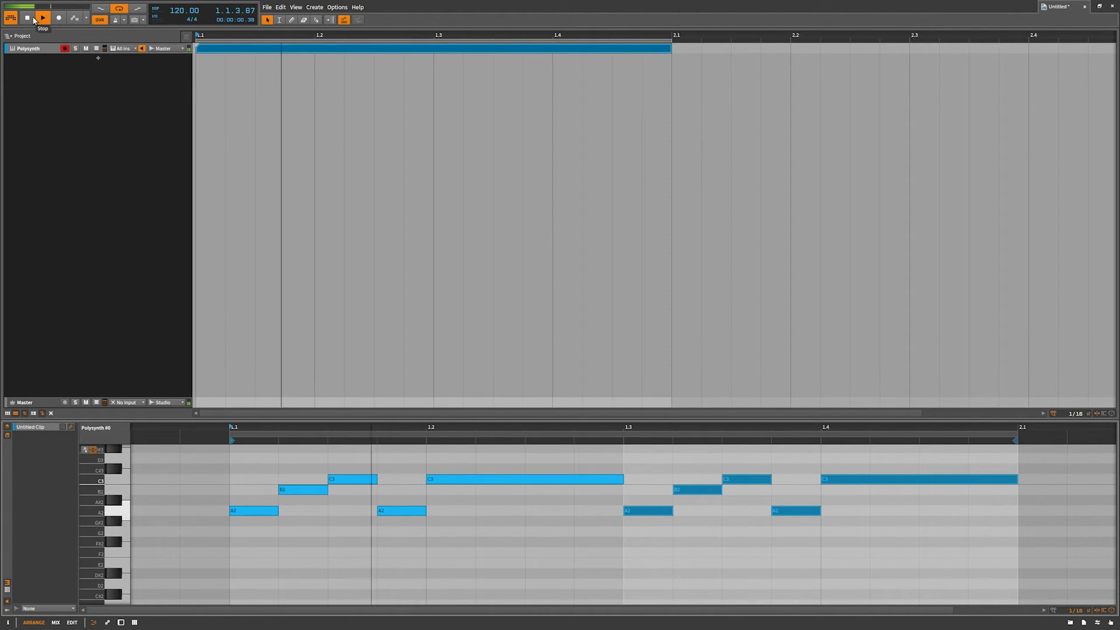
click(34, 19)
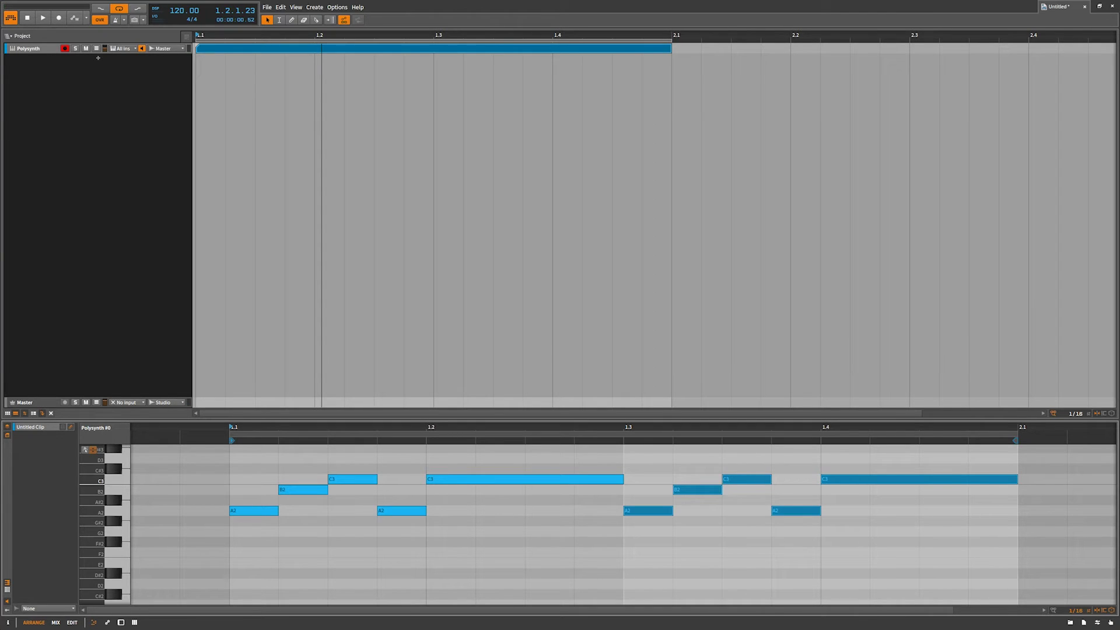
click(268, 51)
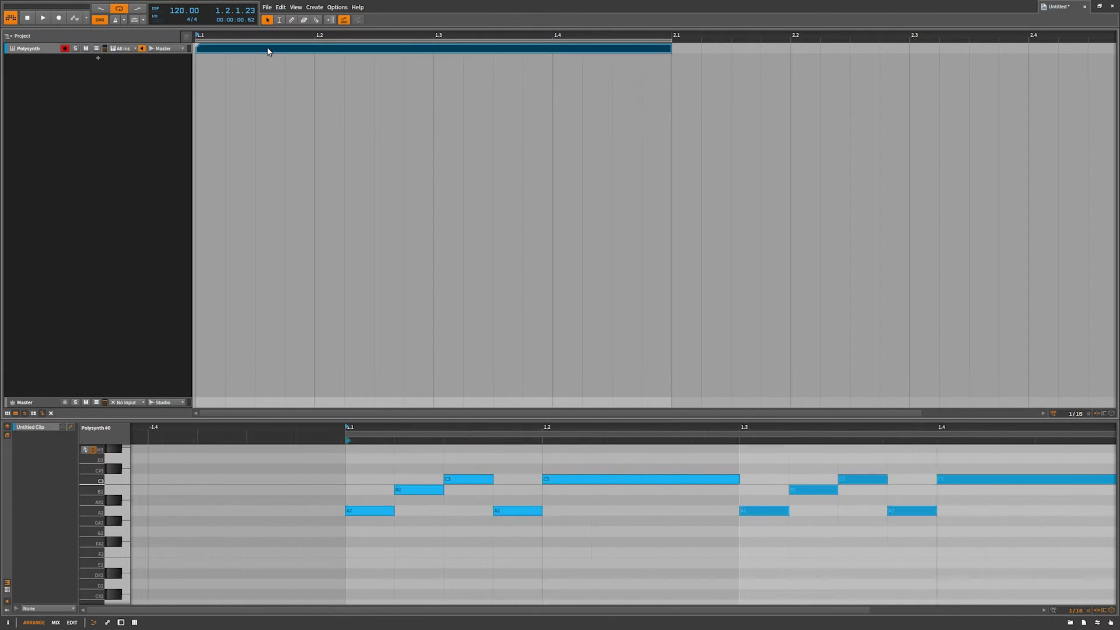
double_click(268, 48)
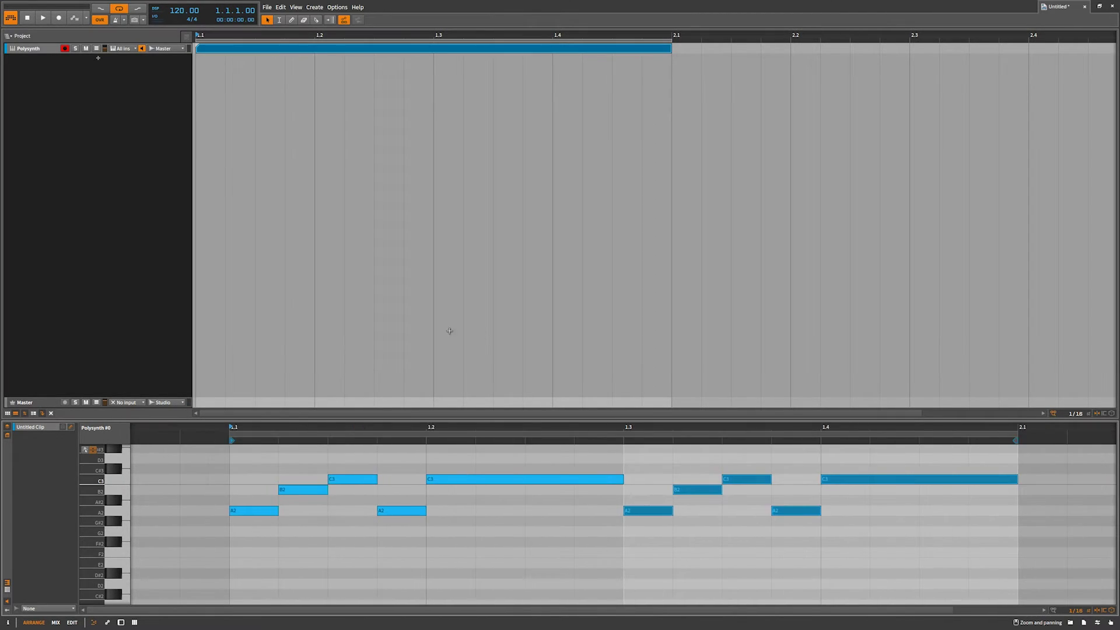
click(429, 343)
- Show the Polysynth track's automation lane and browse the synth parameters available for automation
click(96, 49)
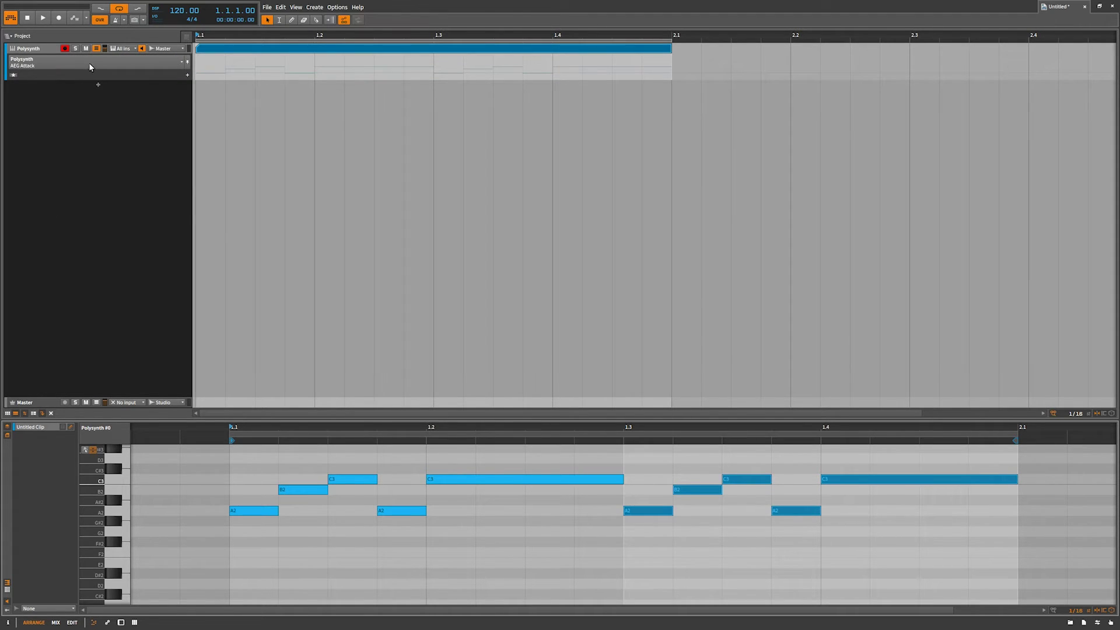
click(91, 62)
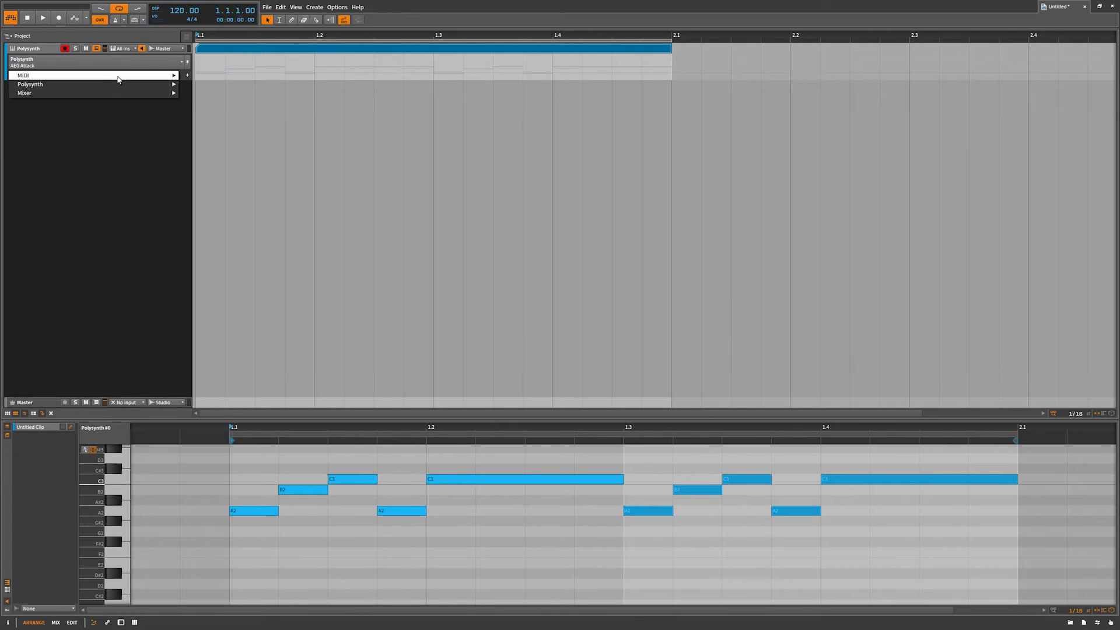
mouse_move(128, 87)
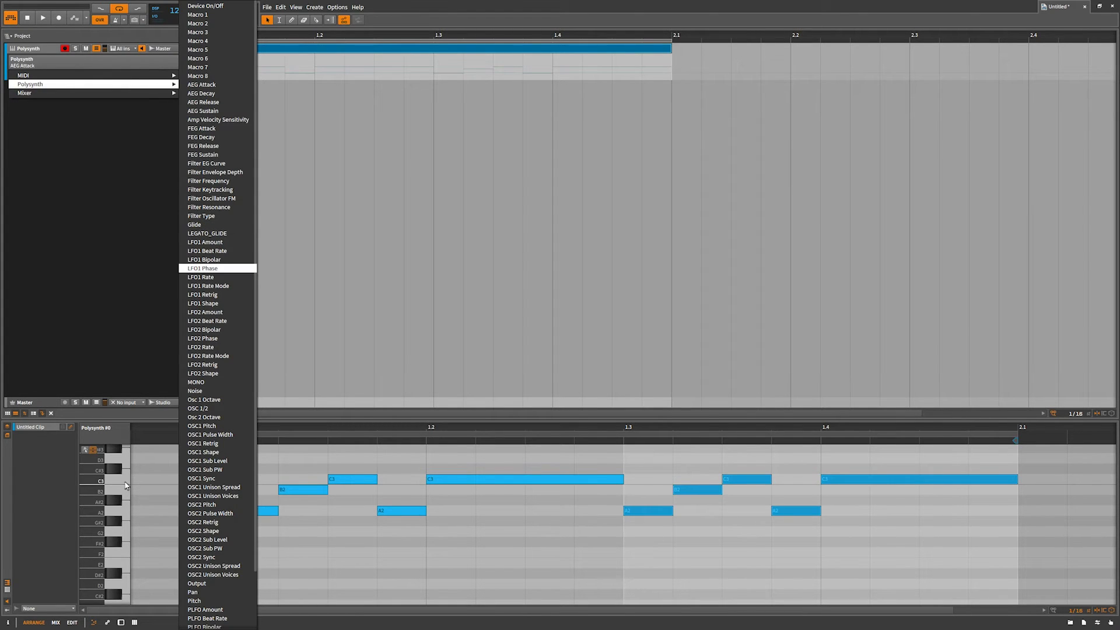
scroll(211, 461, down, 3)
scroll(213, 464, up, 3)
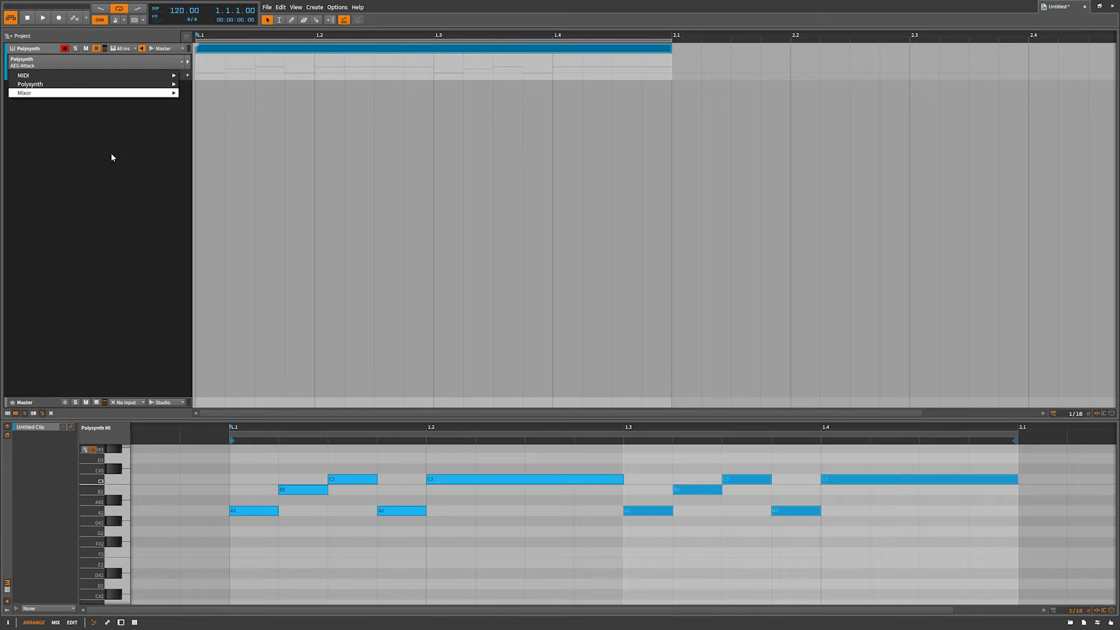
click(70, 247)
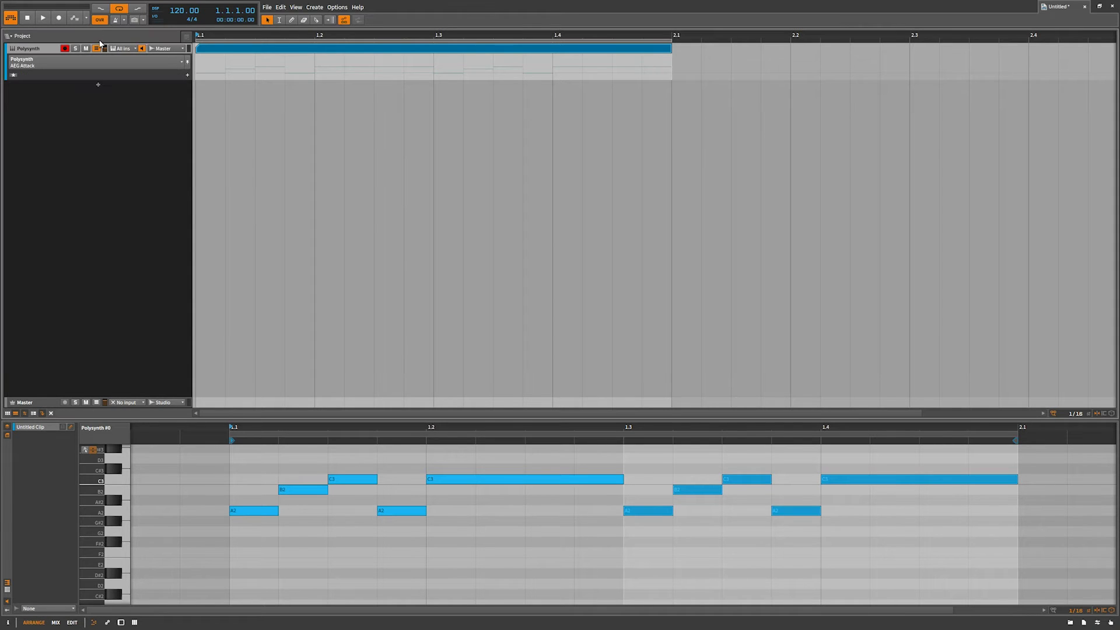
- Open the track's device view and add automation lanes for Filter Frequency and Filter Resonance
key(d)
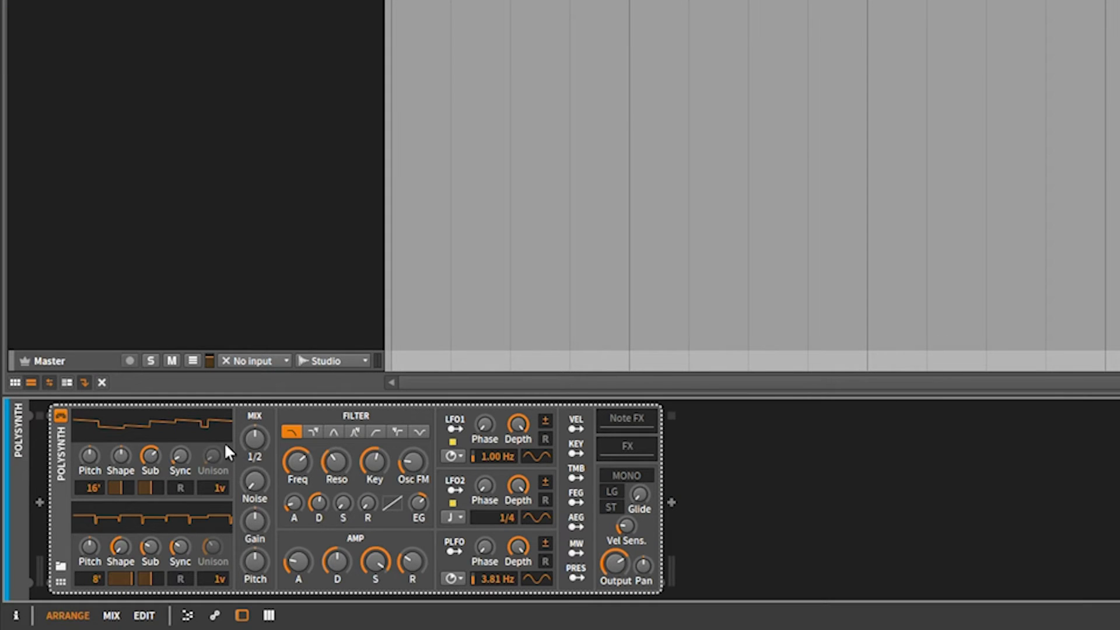
right_click(295, 461)
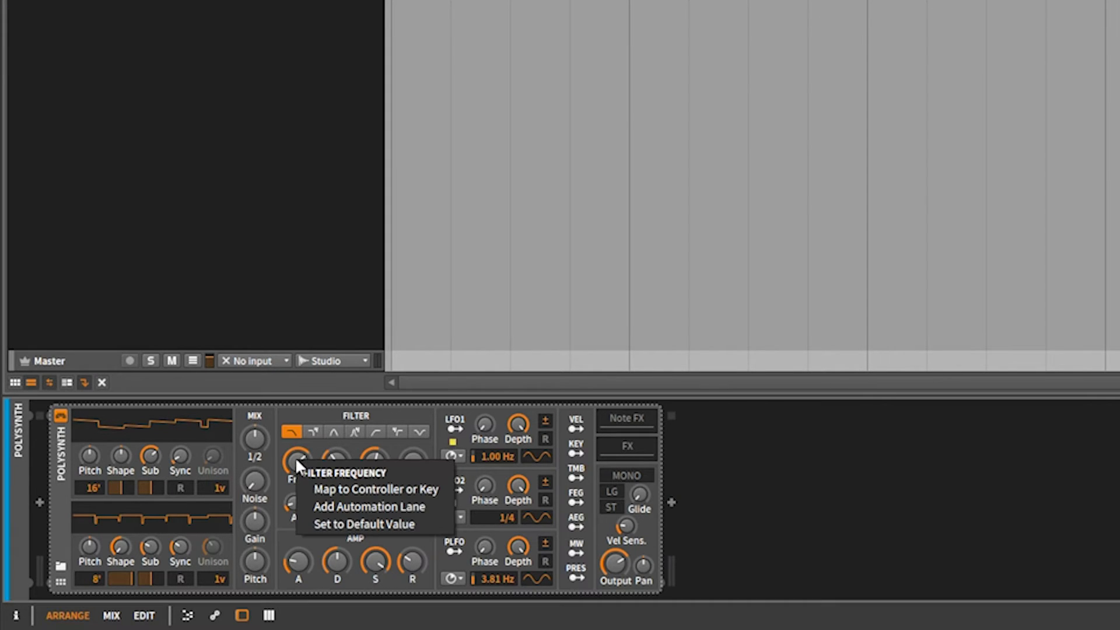
click(325, 509)
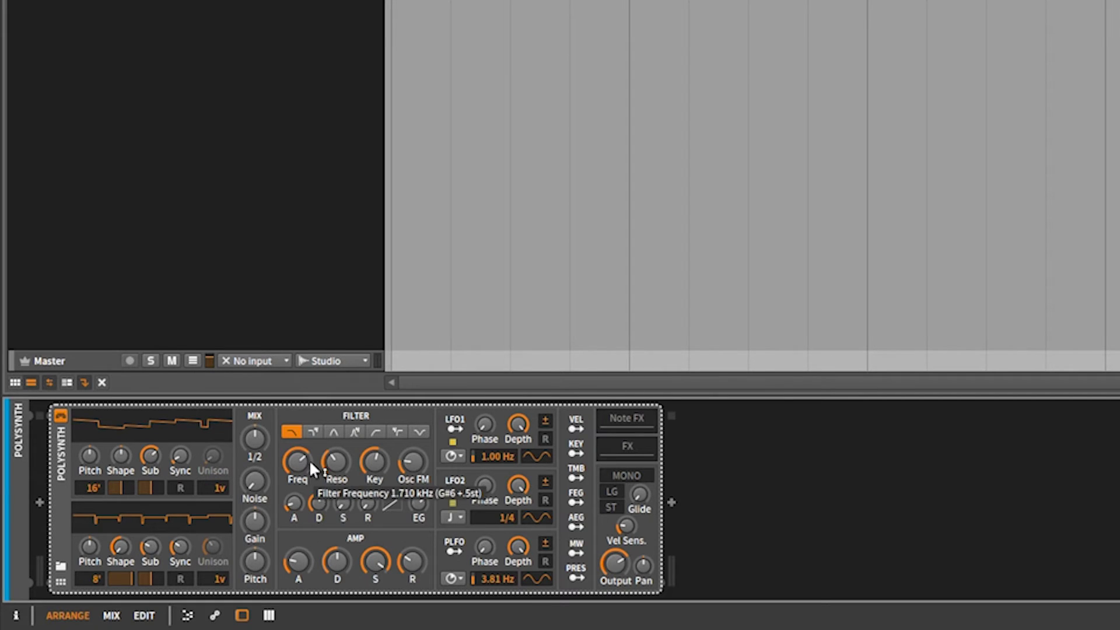
right_click(335, 457)
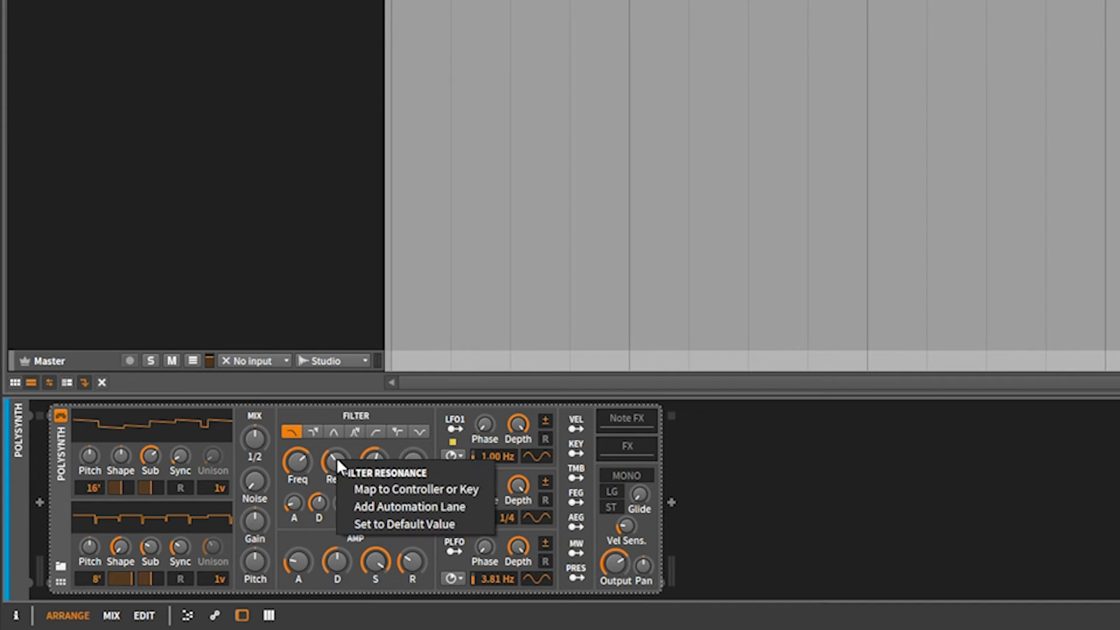
click(369, 503)
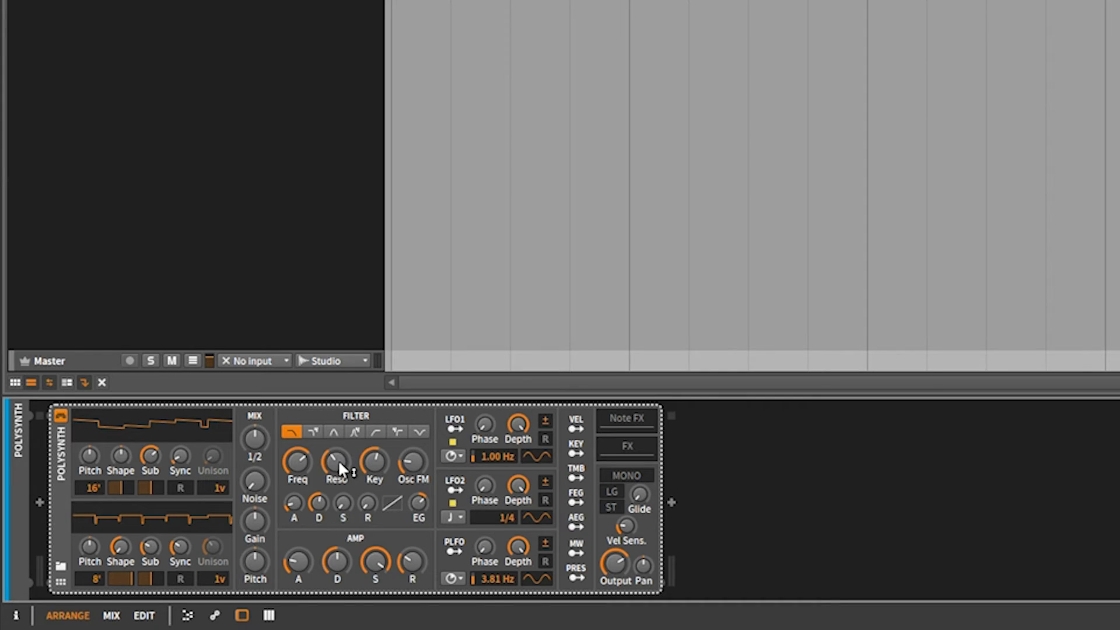
- Add automation lanes for the synth's OSC 1/2 mix and its Pitch
right_click(257, 437)
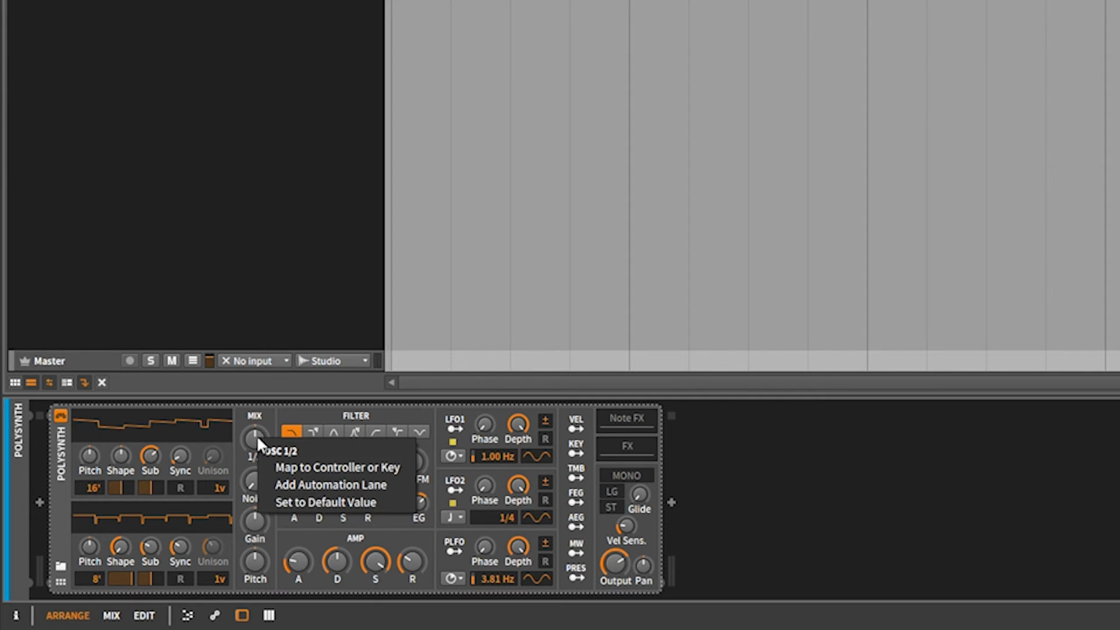
click(325, 487)
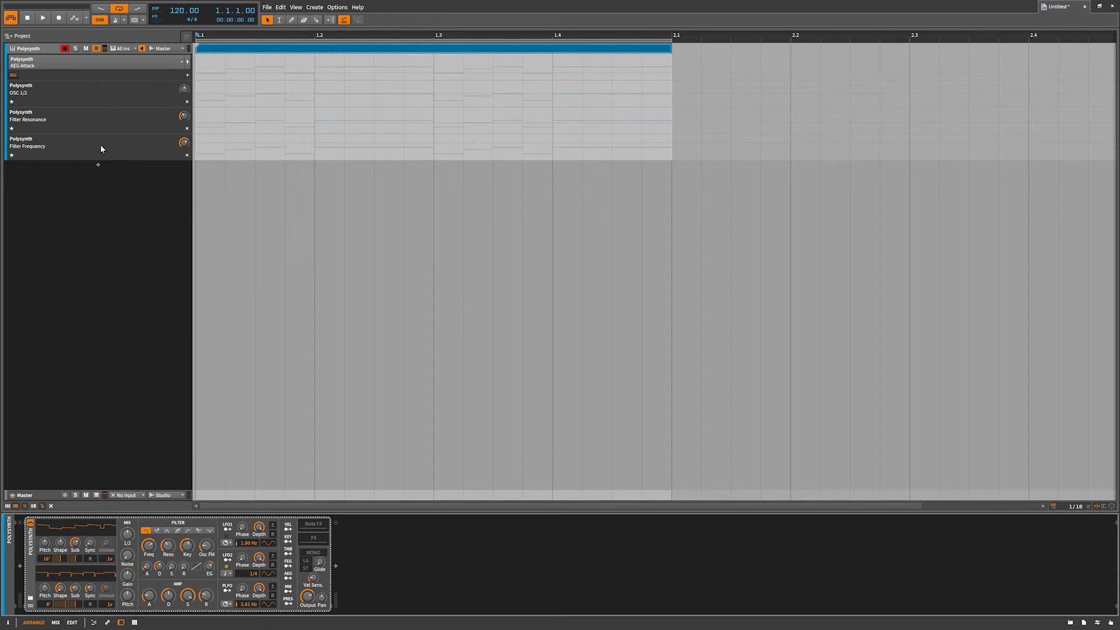
right_click(135, 600)
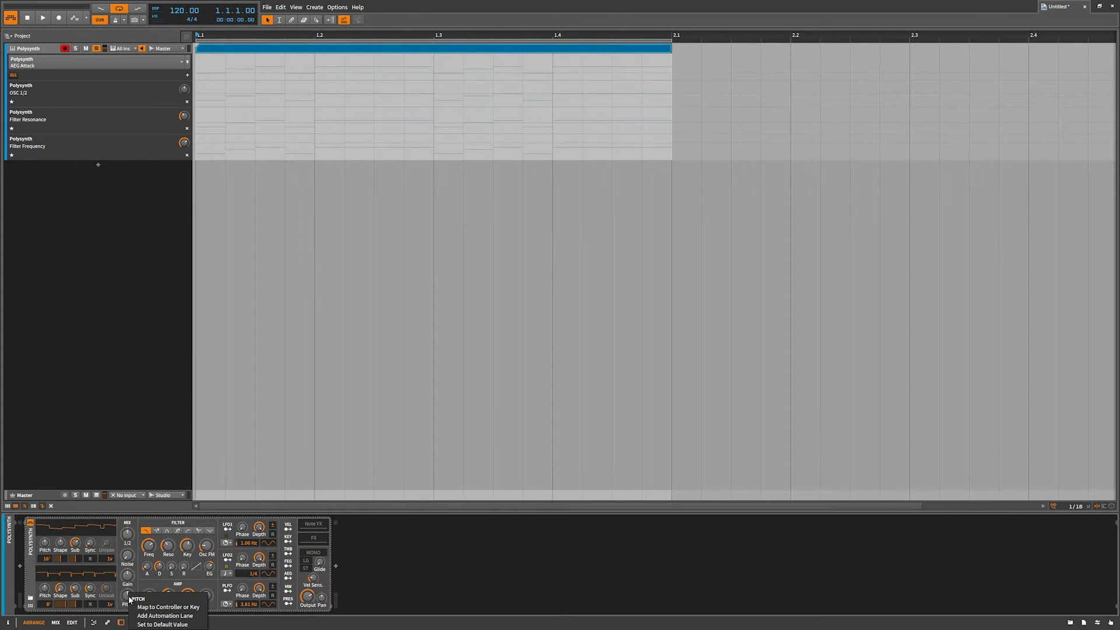
click(153, 616)
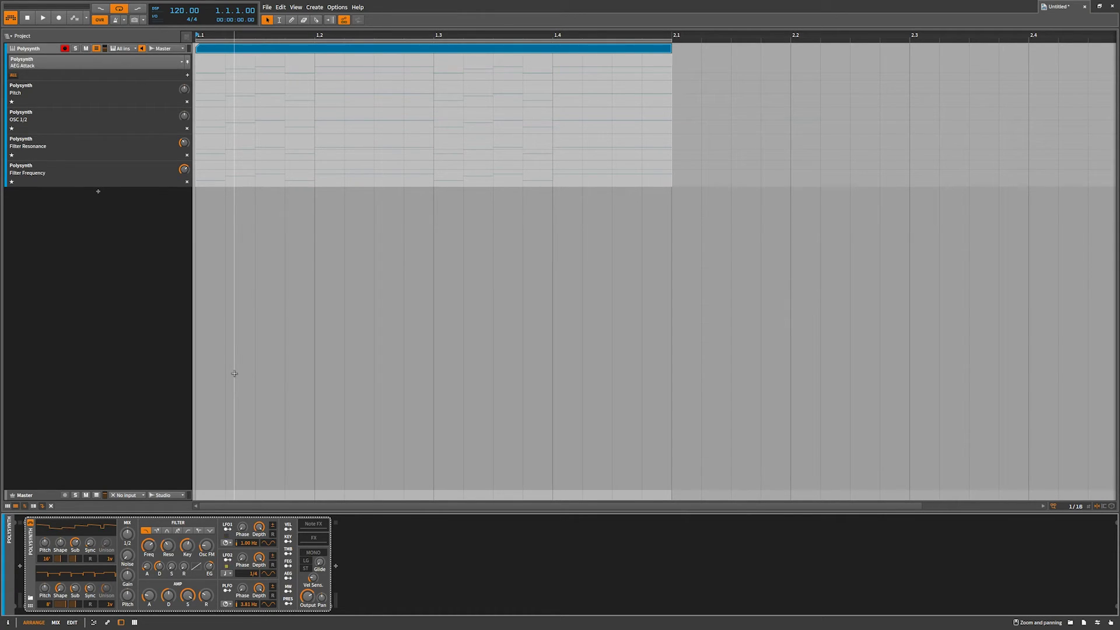
- Hide the additional automation lanes and show them all again
click(13, 77)
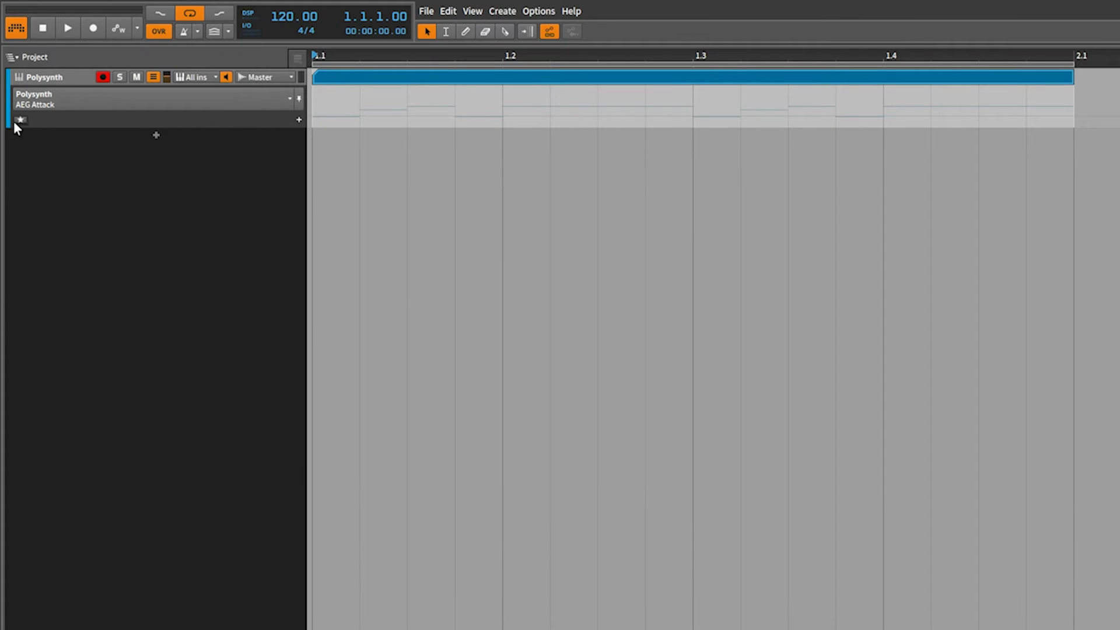
click(12, 74)
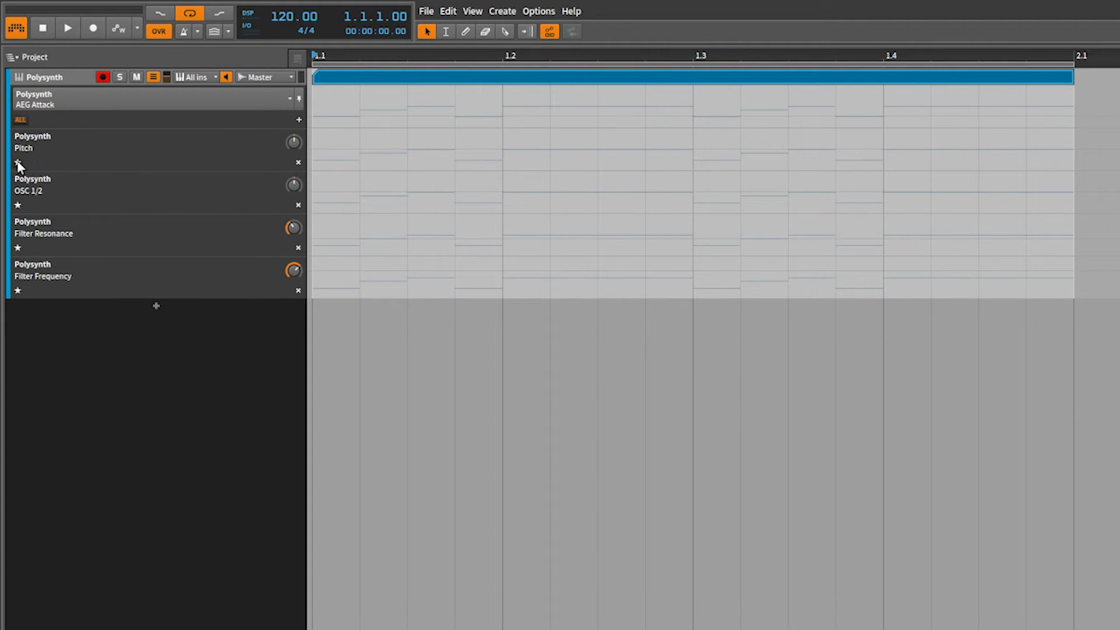
- Mark the Pitch and Filter Resonance automation lanes as favorites and display only the favorite lanes
click(18, 163)
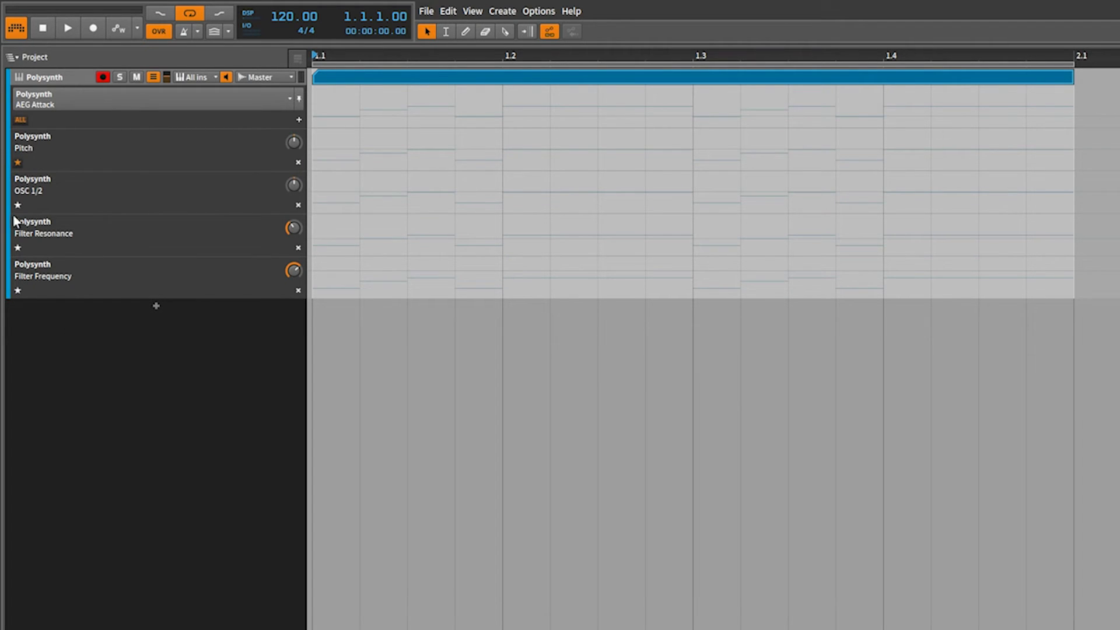
click(17, 248)
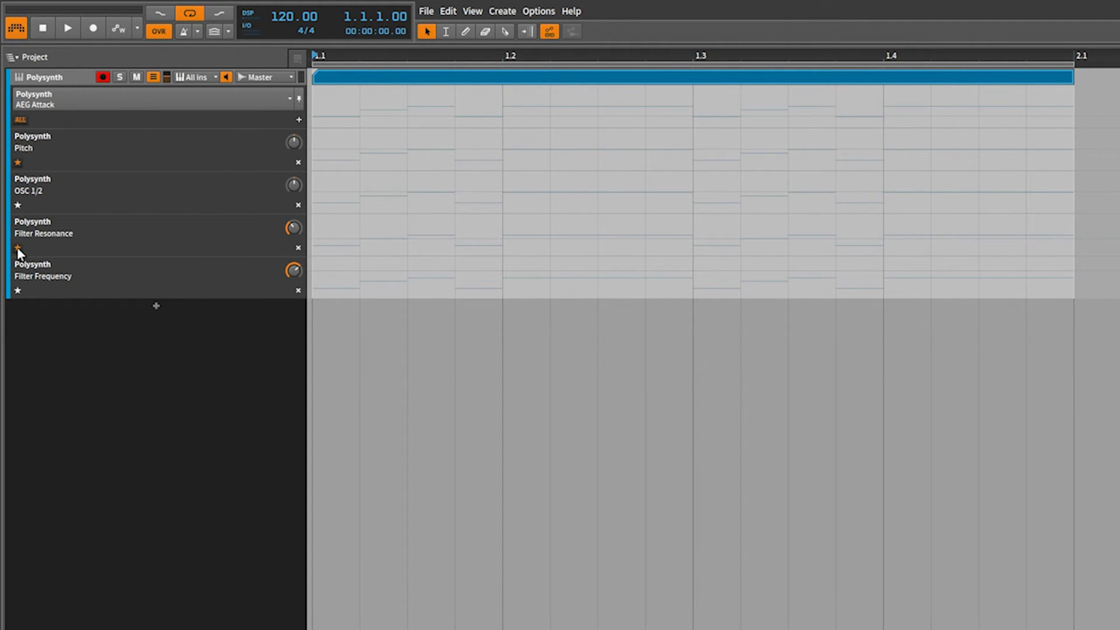
click(23, 120)
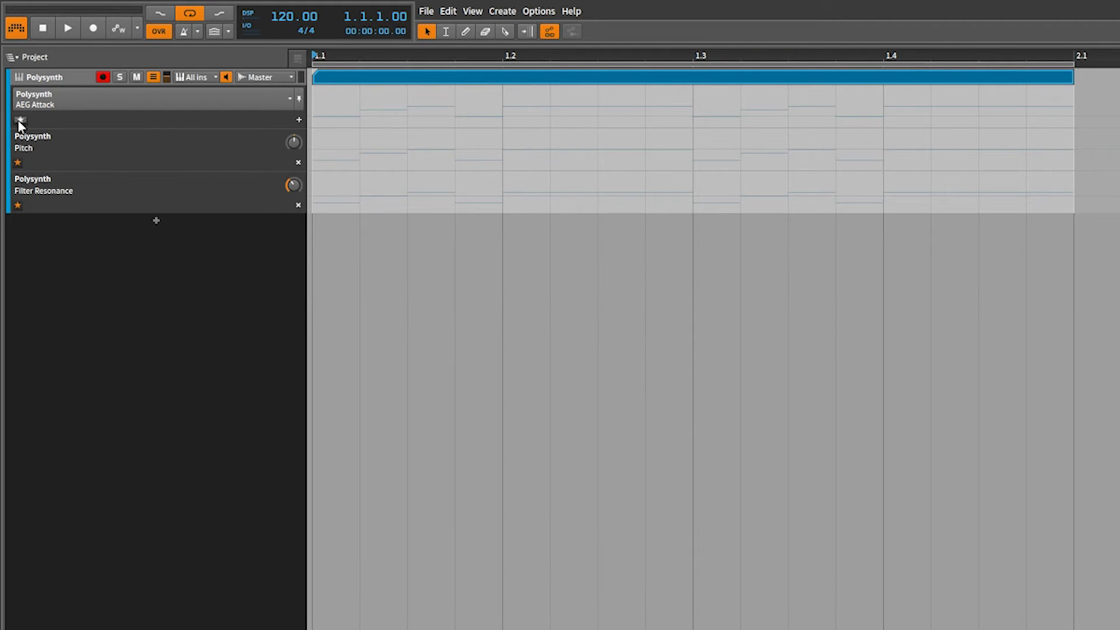
- Switch the lane display between favorites and all, finish on all lanes, and remove the favorite marks from Pitch and Filter Resonance
click(22, 120)
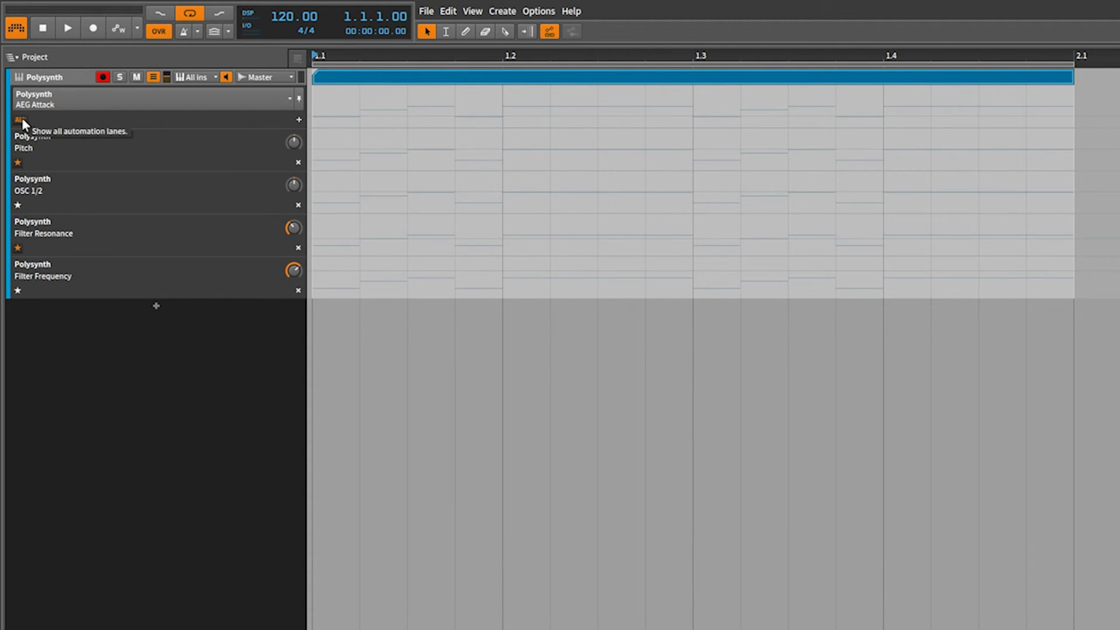
click(22, 120)
click(22, 121)
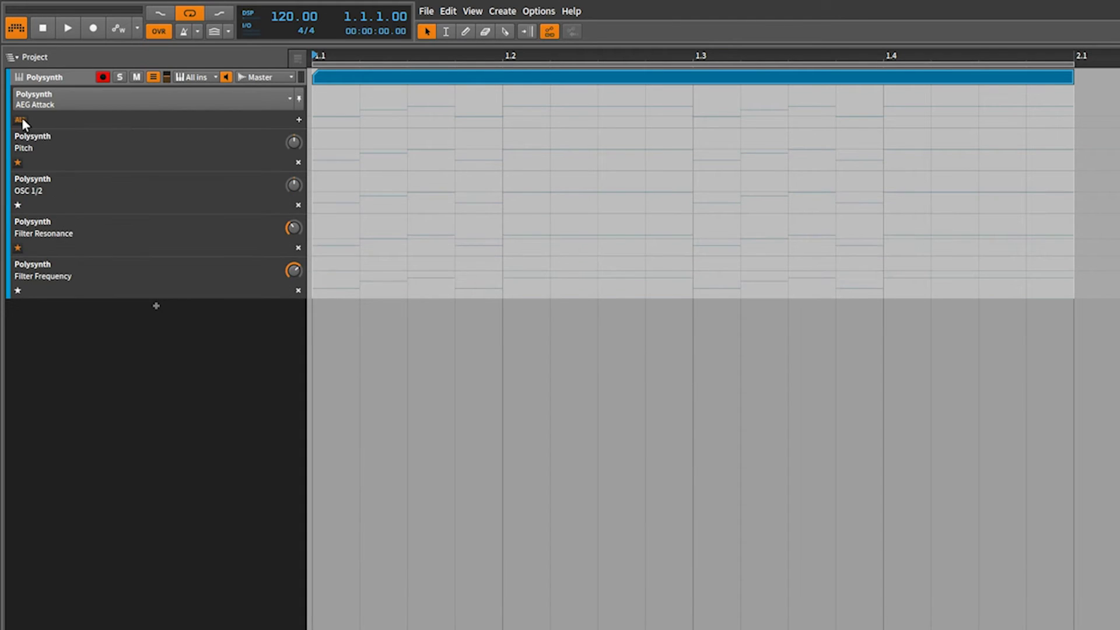
click(23, 120)
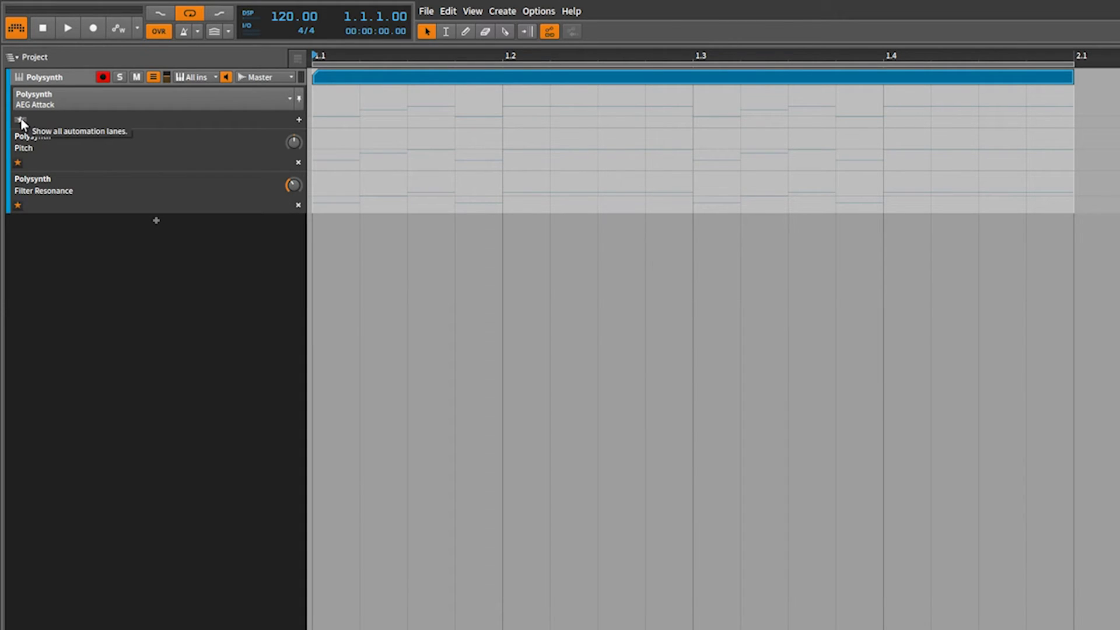
click(22, 121)
click(21, 120)
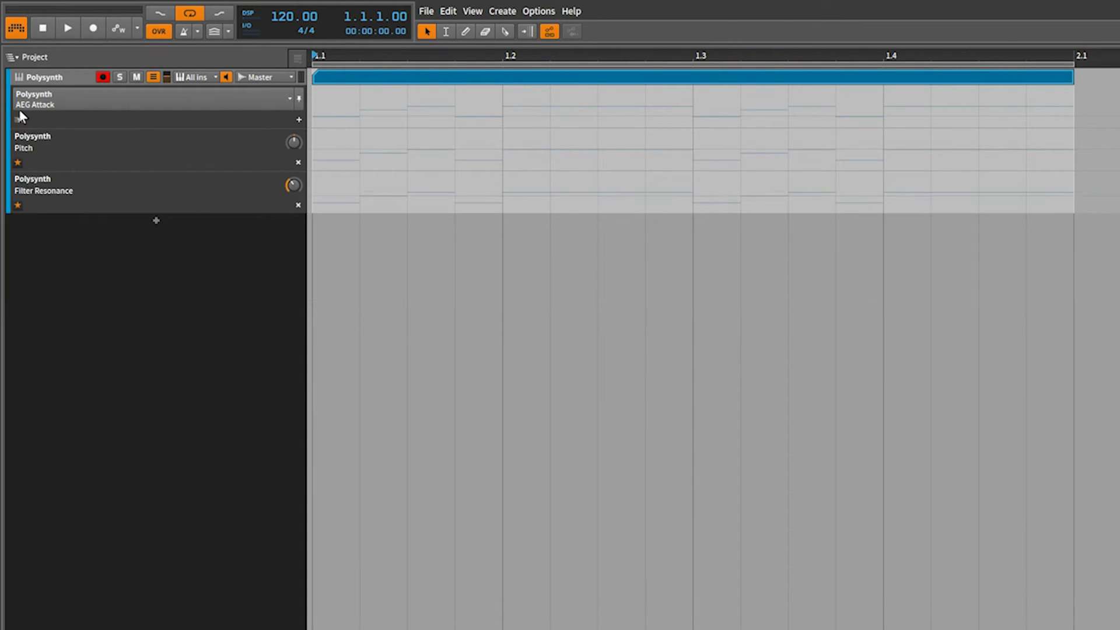
click(19, 119)
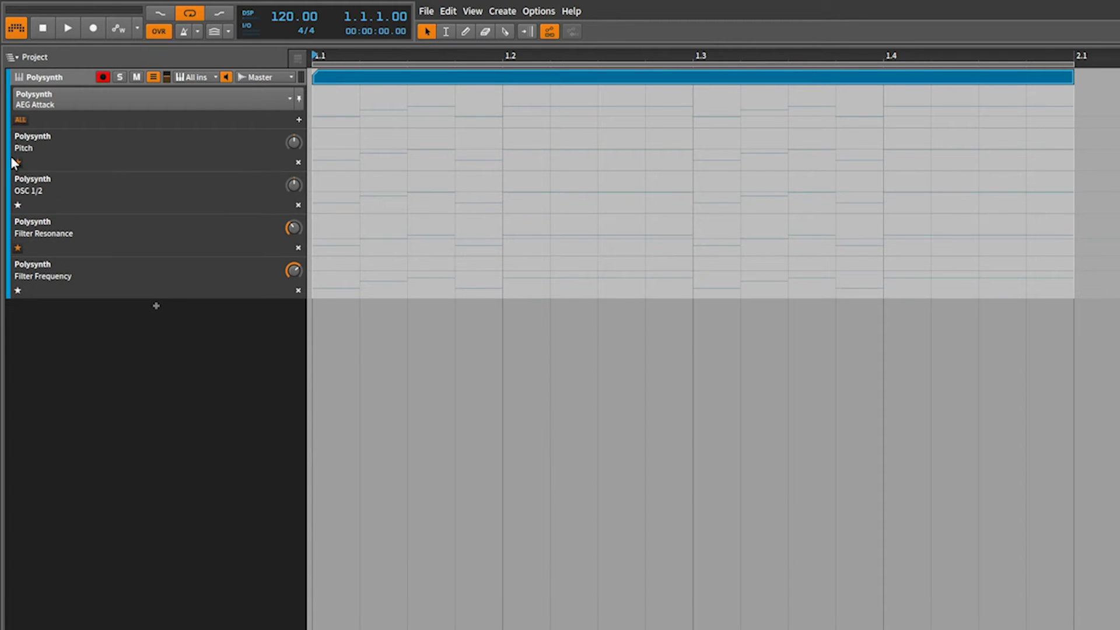
click(18, 247)
- Draw four AEG Attack automation points that rise to about 83% near 1.2.3, hold briefly, and fall to about 10.6% at 1.3
mouse_move(337, 120)
click(338, 115)
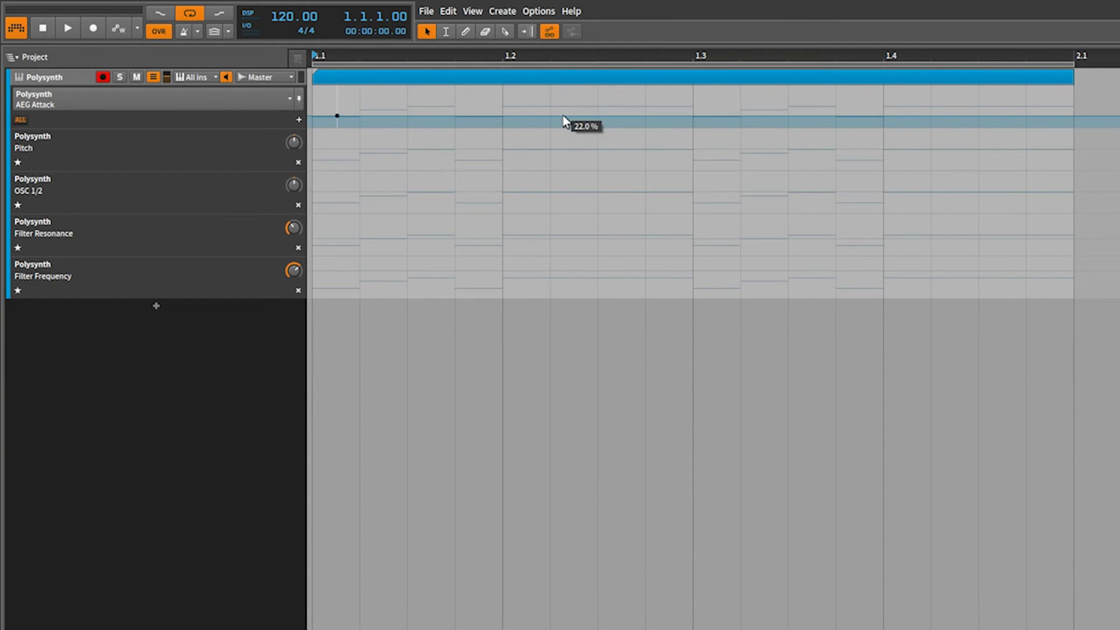
click(590, 92)
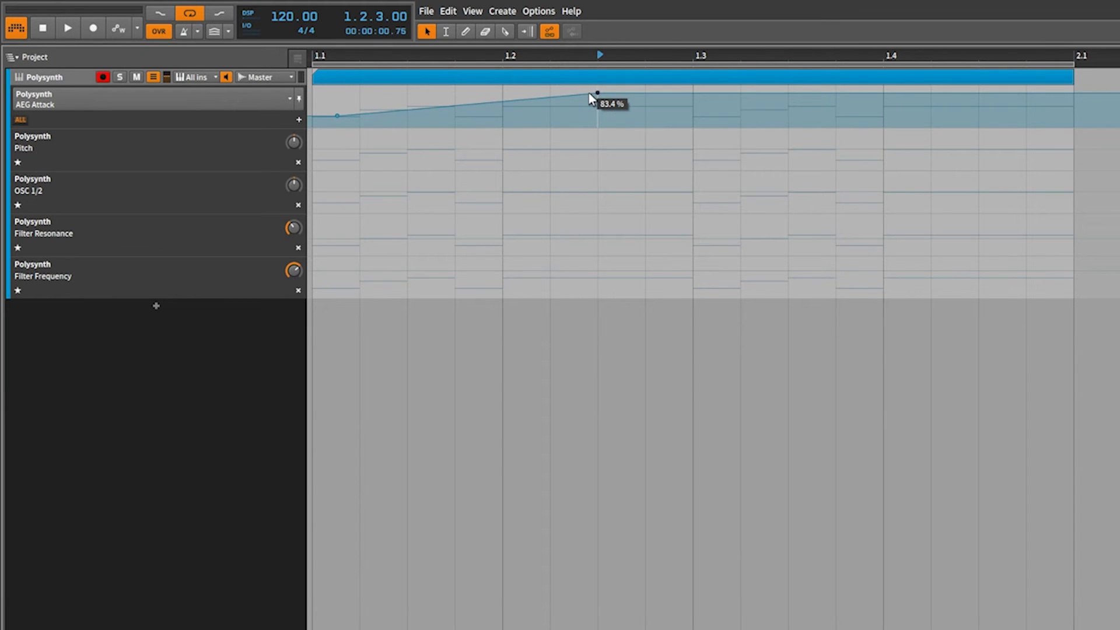
click(628, 93)
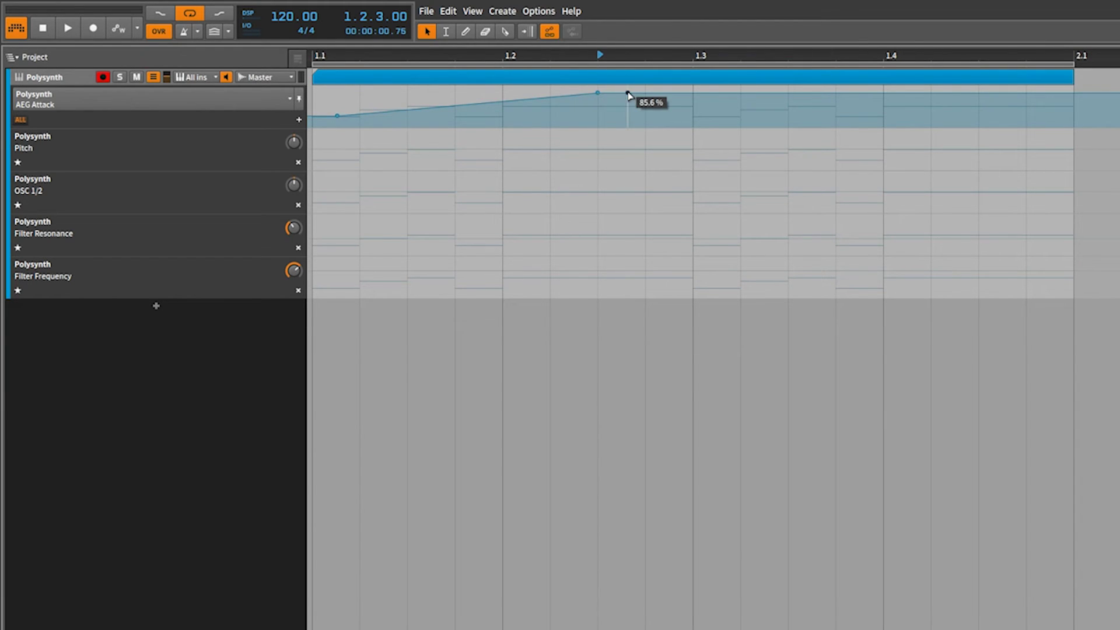
click(693, 119)
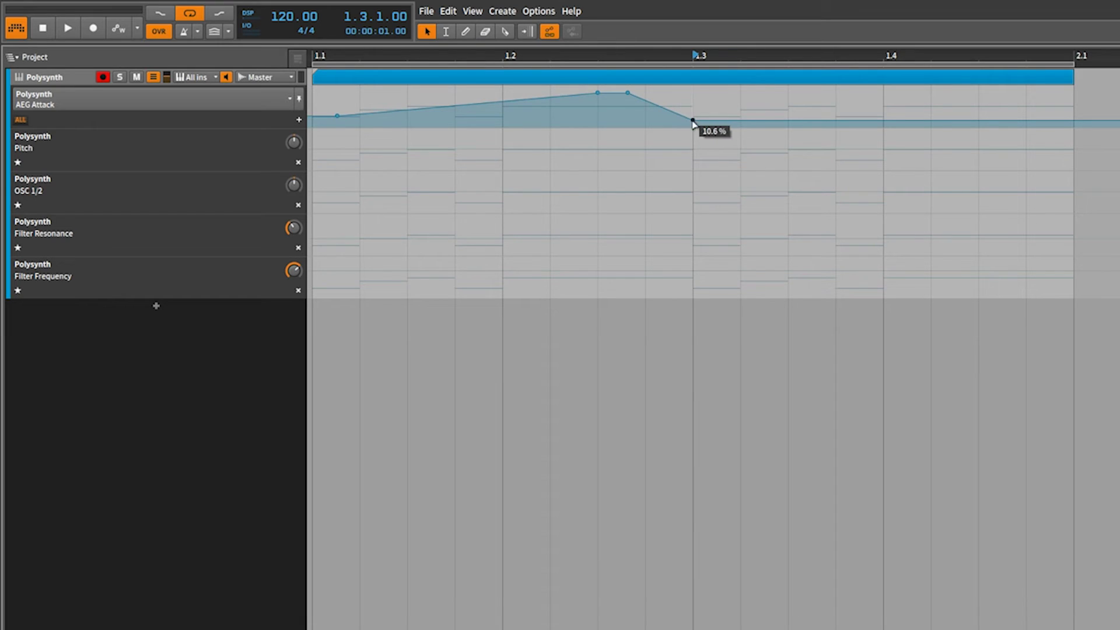
- Select the AEG Attack point at 1.3, show its properties and set its value to 12.0%
mouse_move(692, 123)
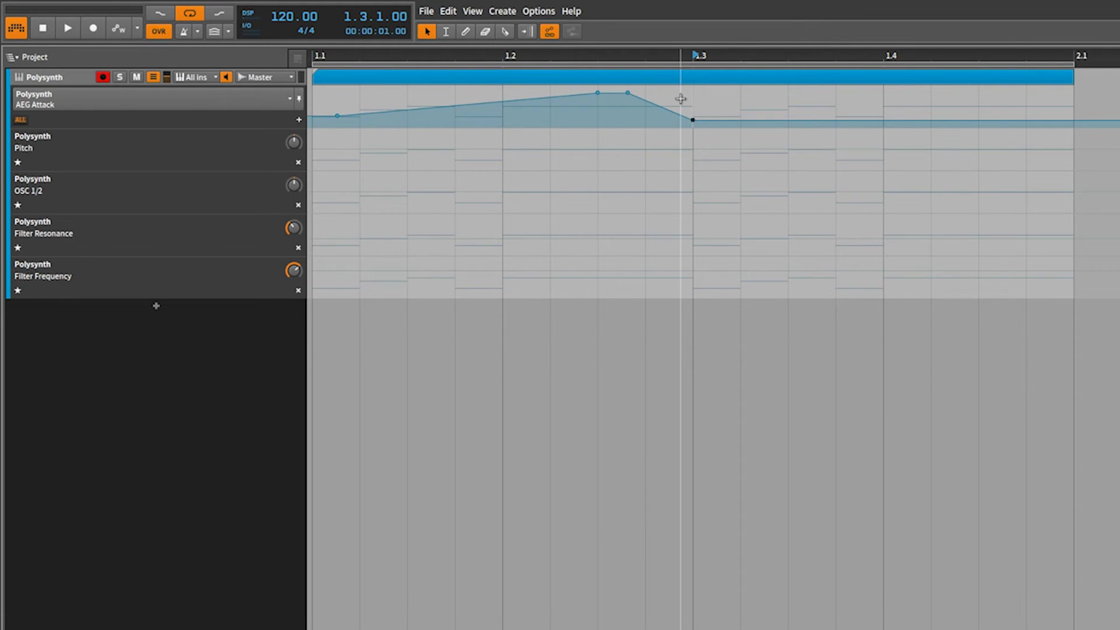
drag(681, 116, 715, 129)
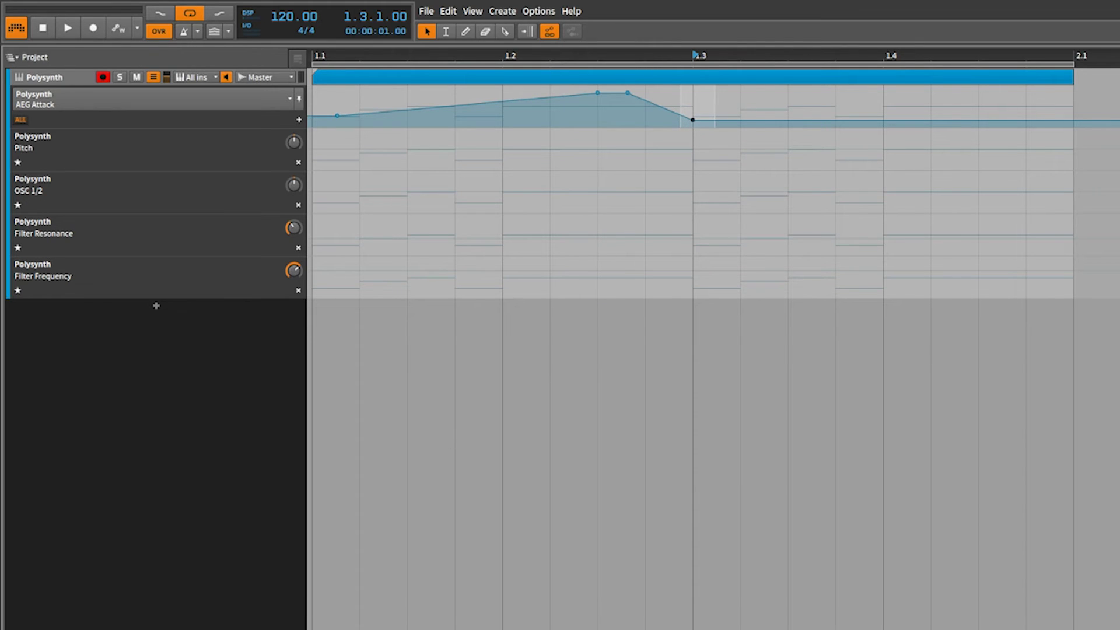
key(i)
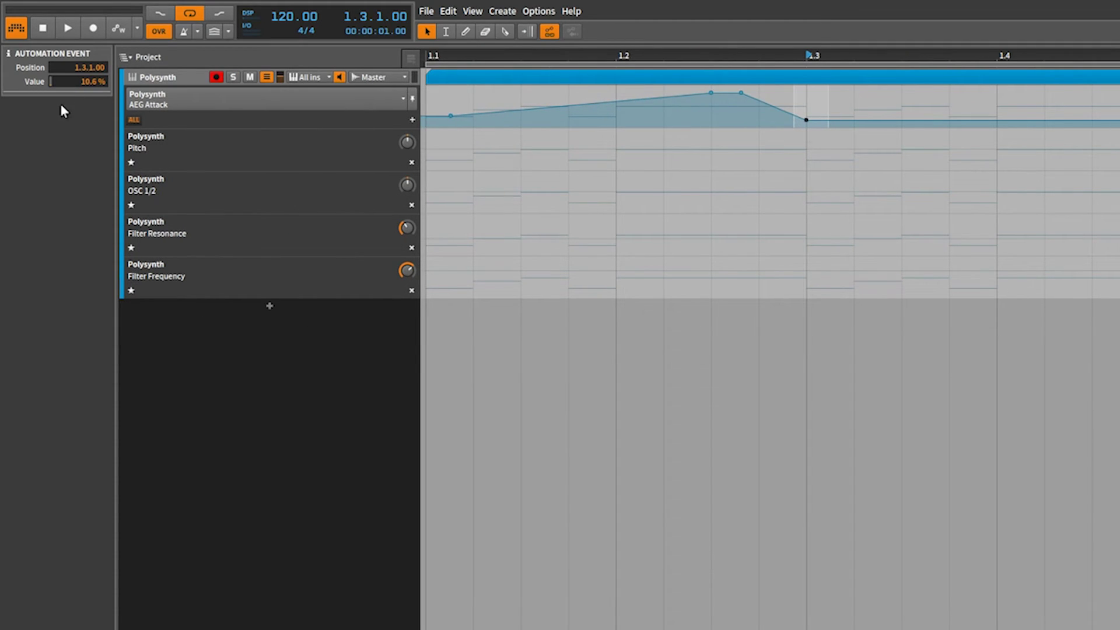
double_click(85, 80)
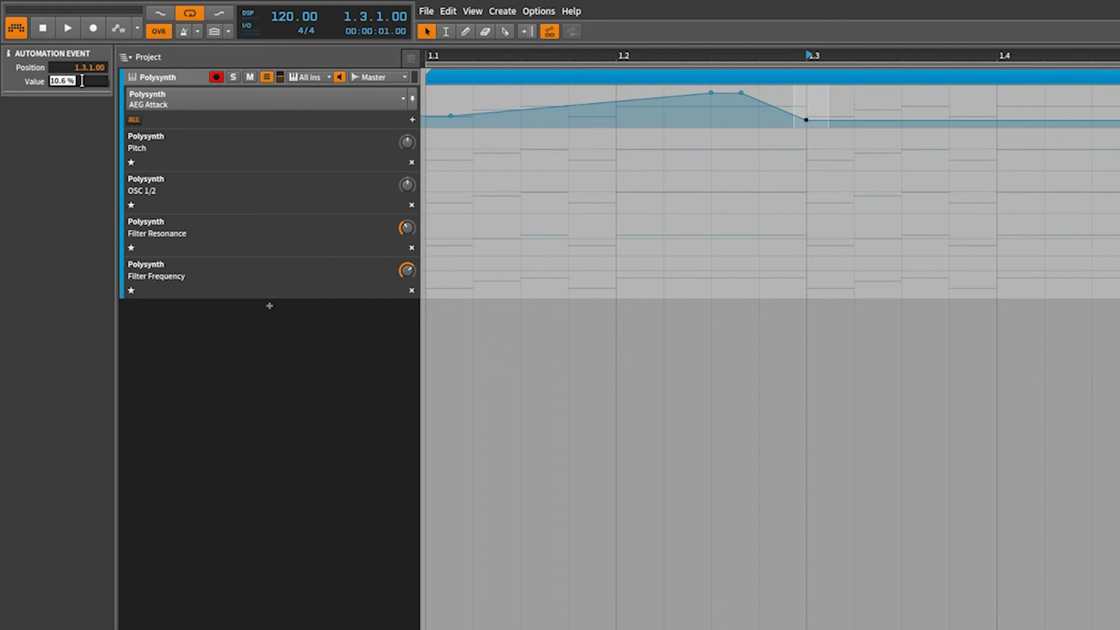
text(12.0)
key(Return)
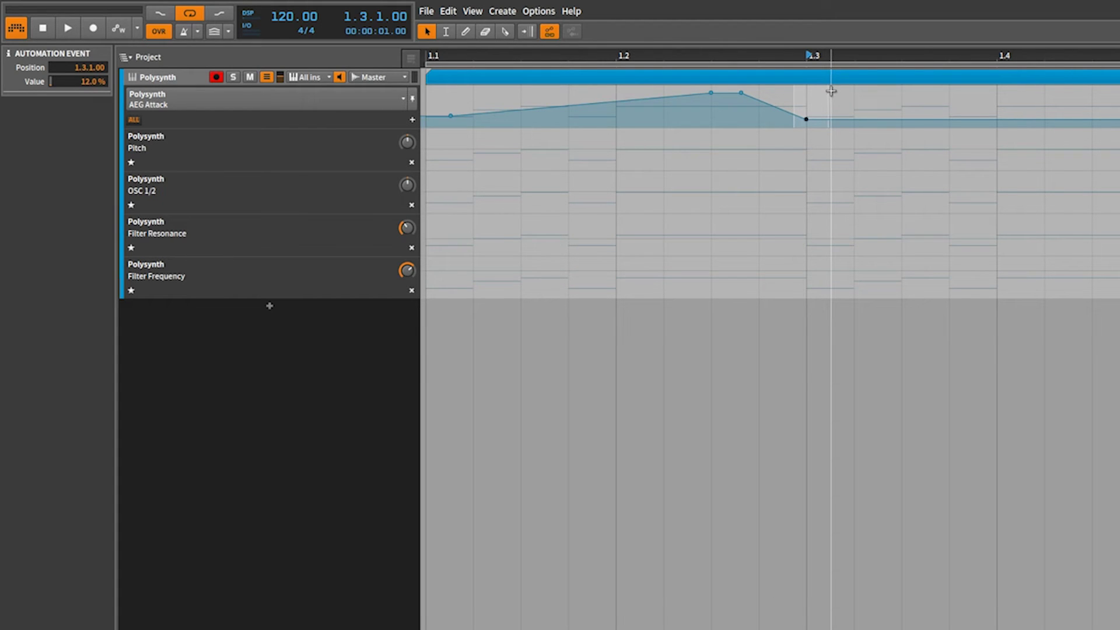
- Select all four AEG Attack points and use the value histogram to set mean 65.2%, spread 100% and chaos 0%
drag(832, 91, 437, 150)
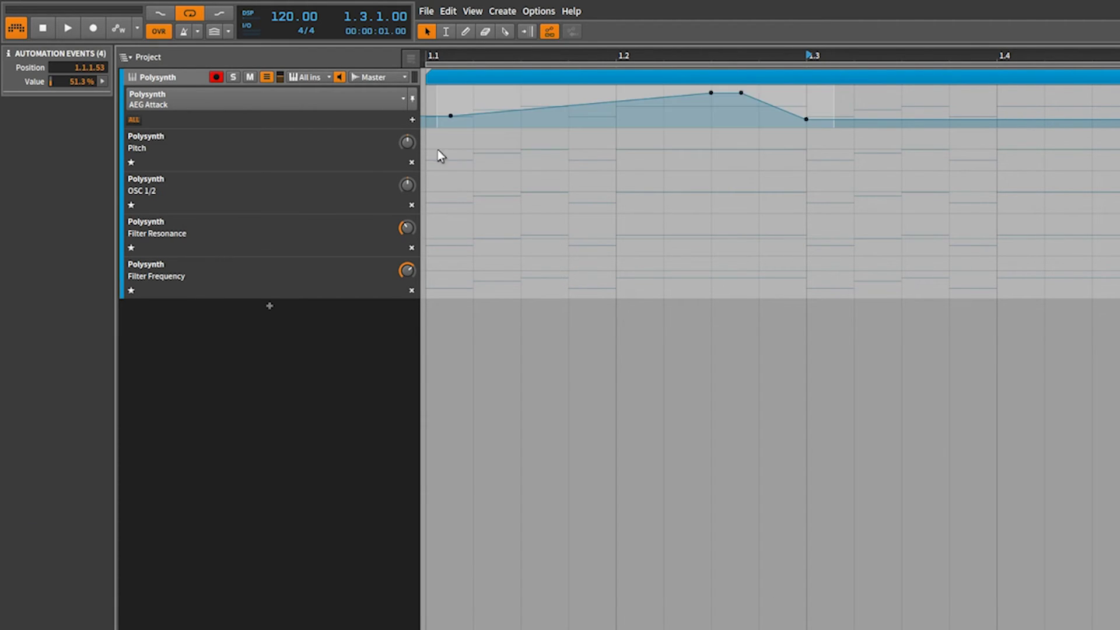
click(103, 81)
drag(259, 163, 263, 87)
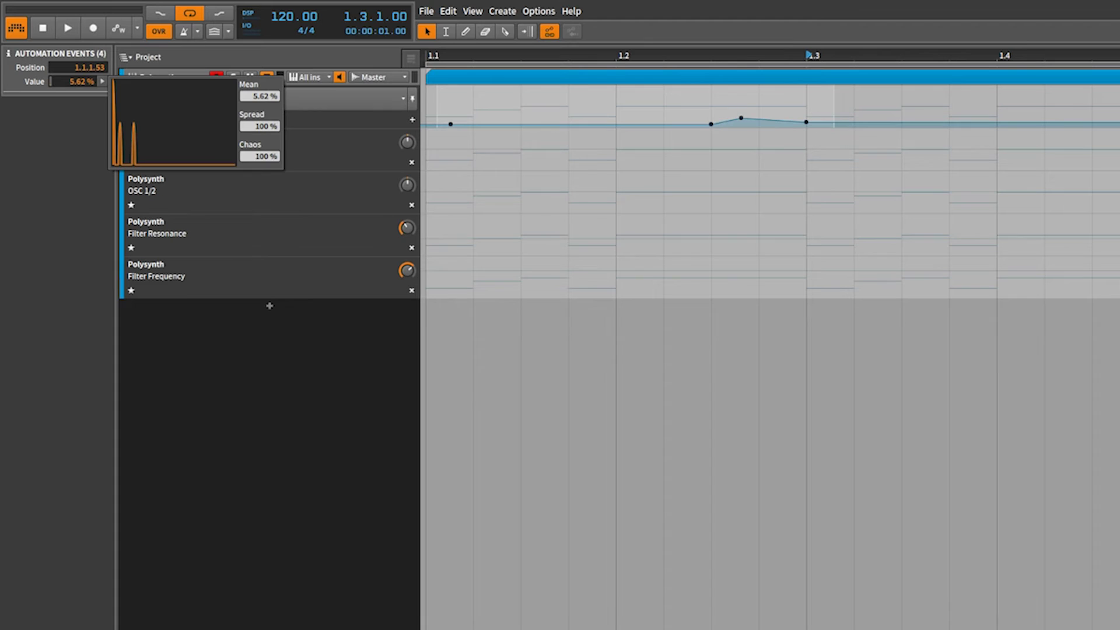
drag(273, 127, 273, 99)
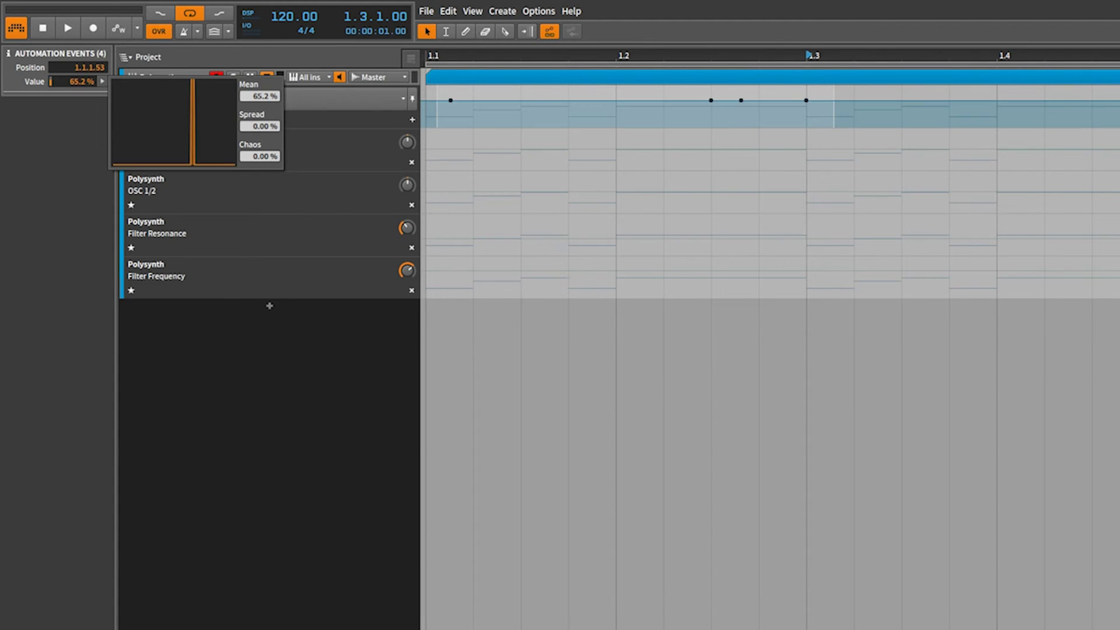
drag(273, 126, 260, 105)
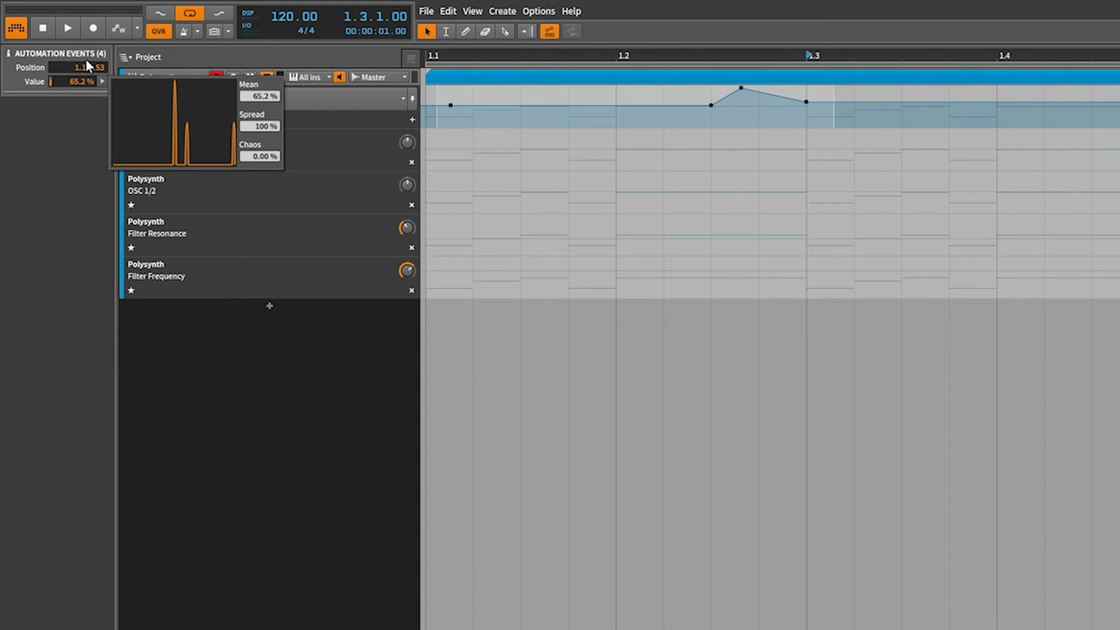
click(769, 170)
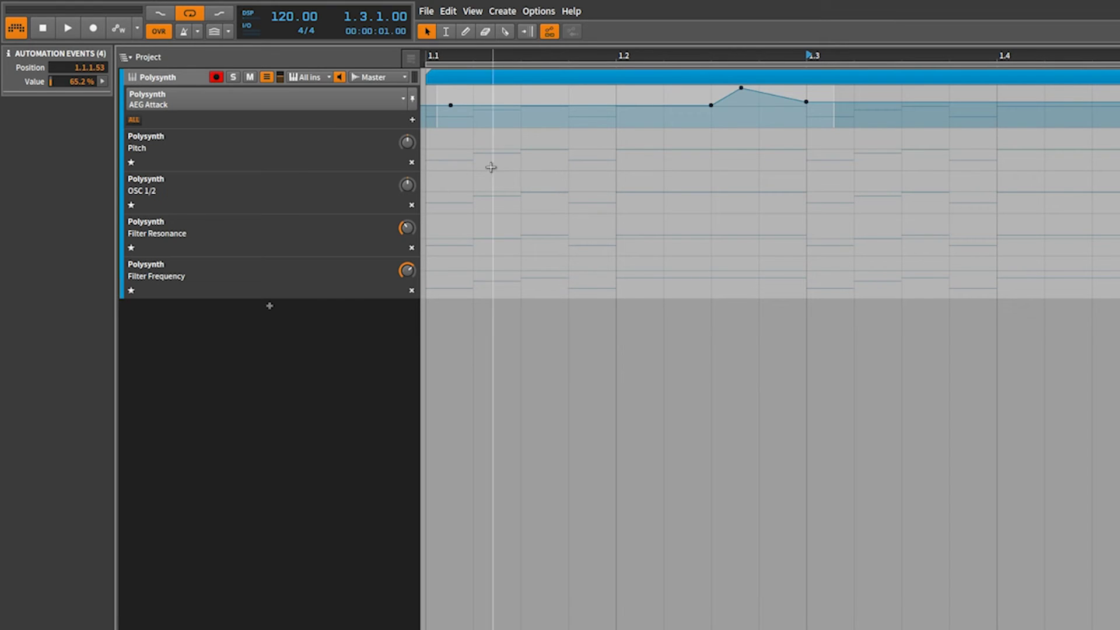
- Draw Pitch automation points at about 0, -36, 29.65, 18.35 and 35.29, and add one OSC 1/2 point shortly before 1.3
click(478, 149)
click(569, 167)
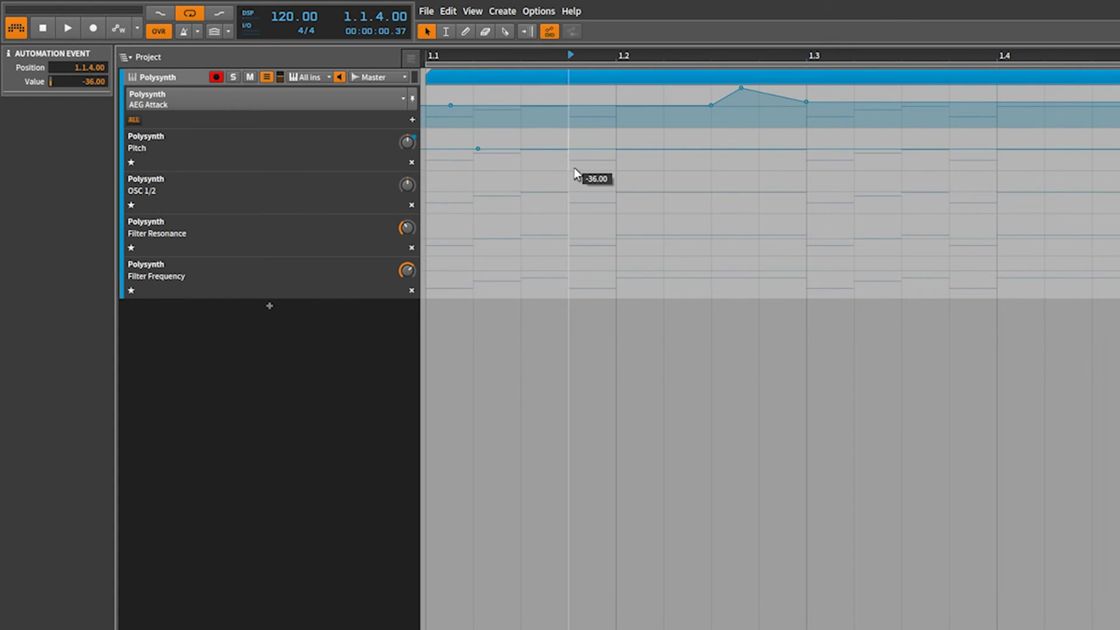
click(681, 135)
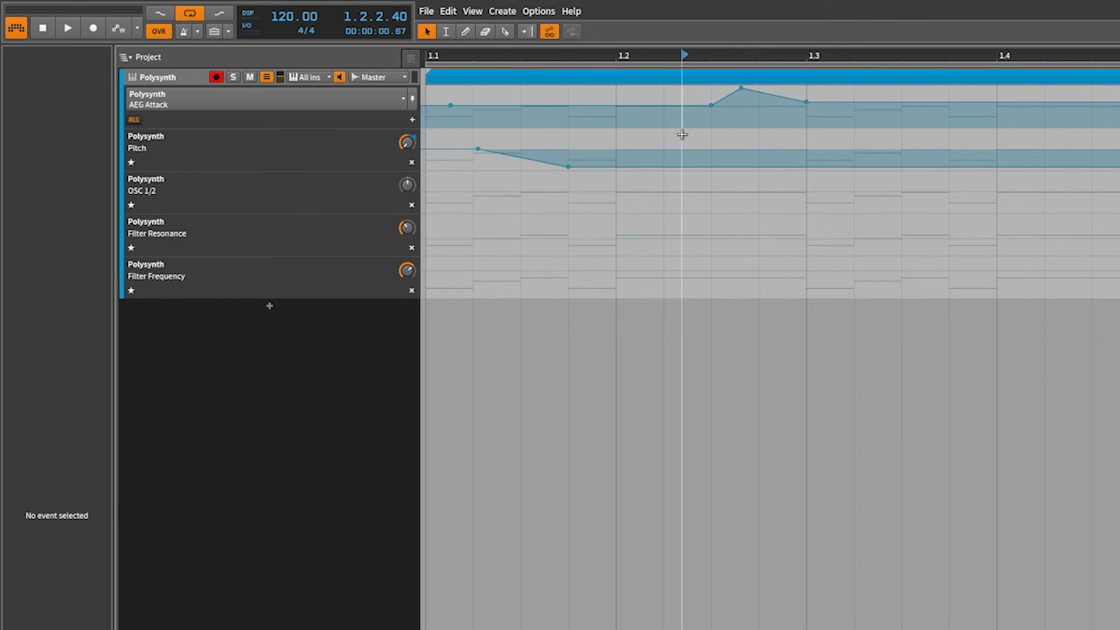
click(785, 175)
click(854, 140)
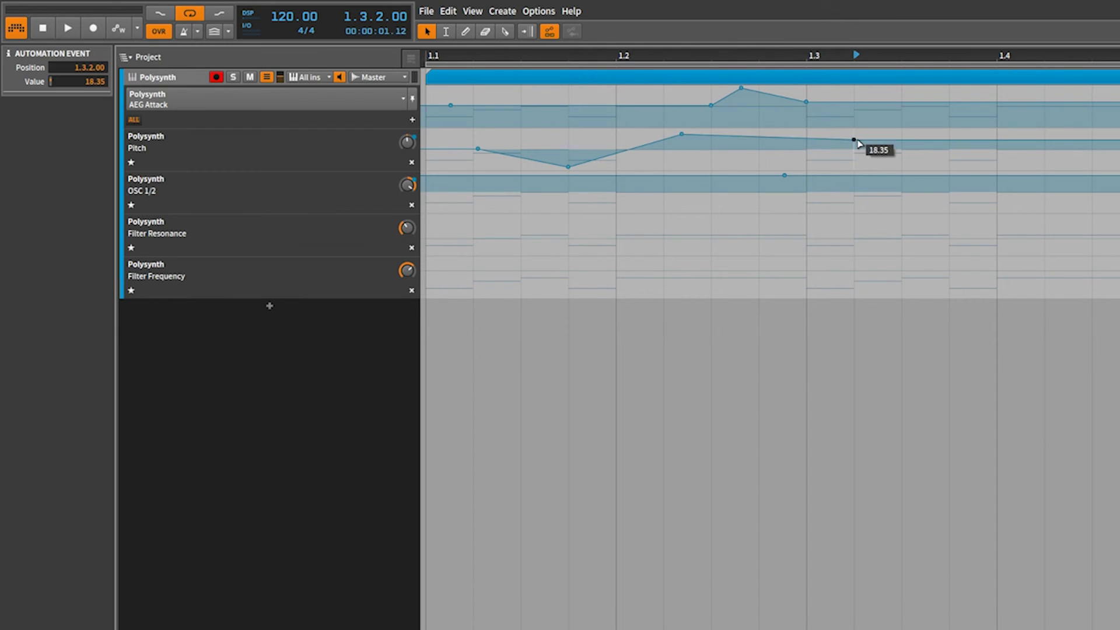
click(968, 132)
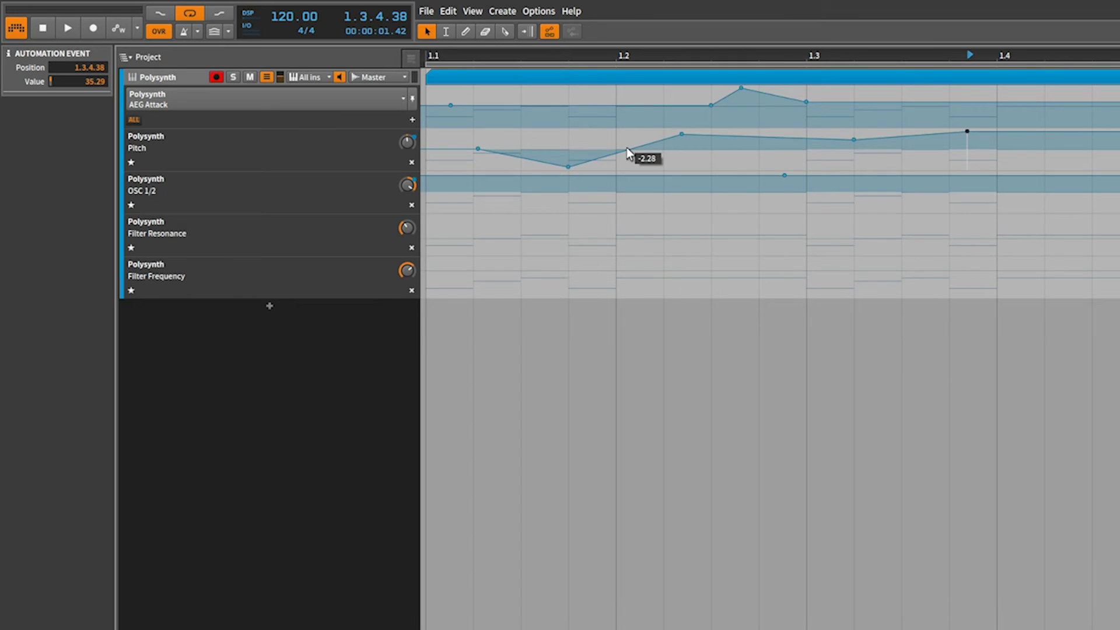
- Curve the segments around the Pitch dip and the falling AEG Attack segment, and shift the two middle Pitch points slightly later
drag(627, 149, 627, 165)
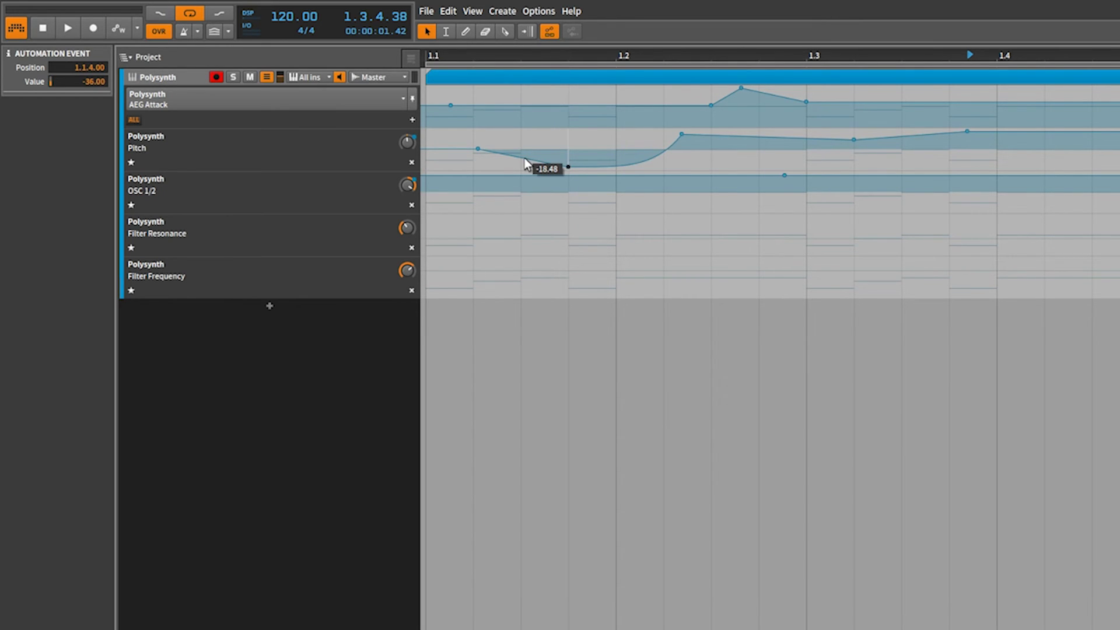
drag(524, 158, 524, 148)
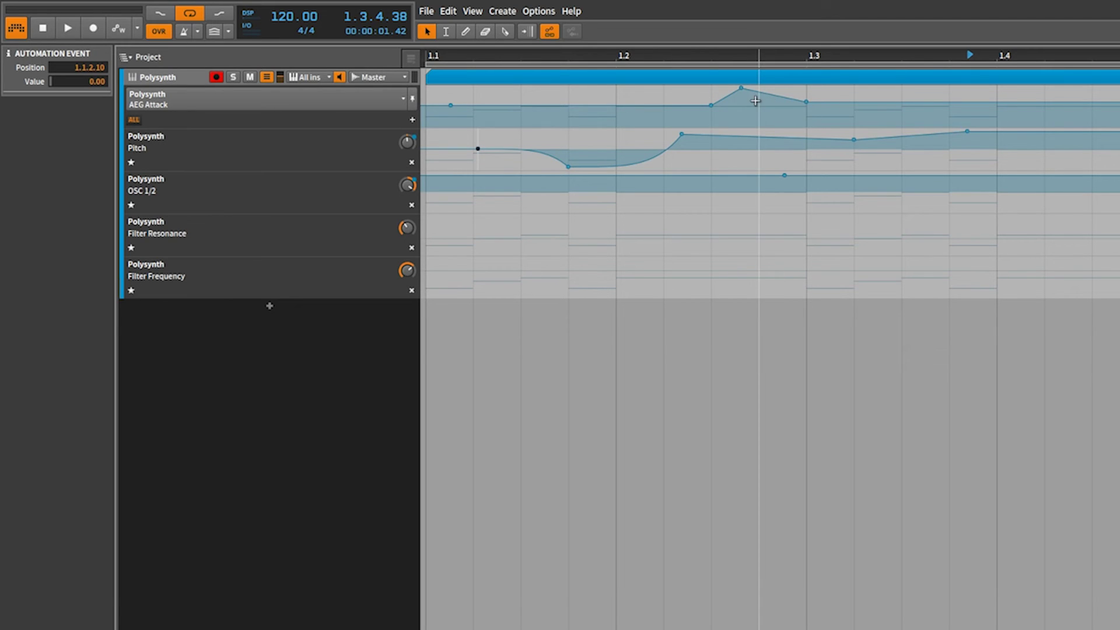
drag(770, 94, 770, 101)
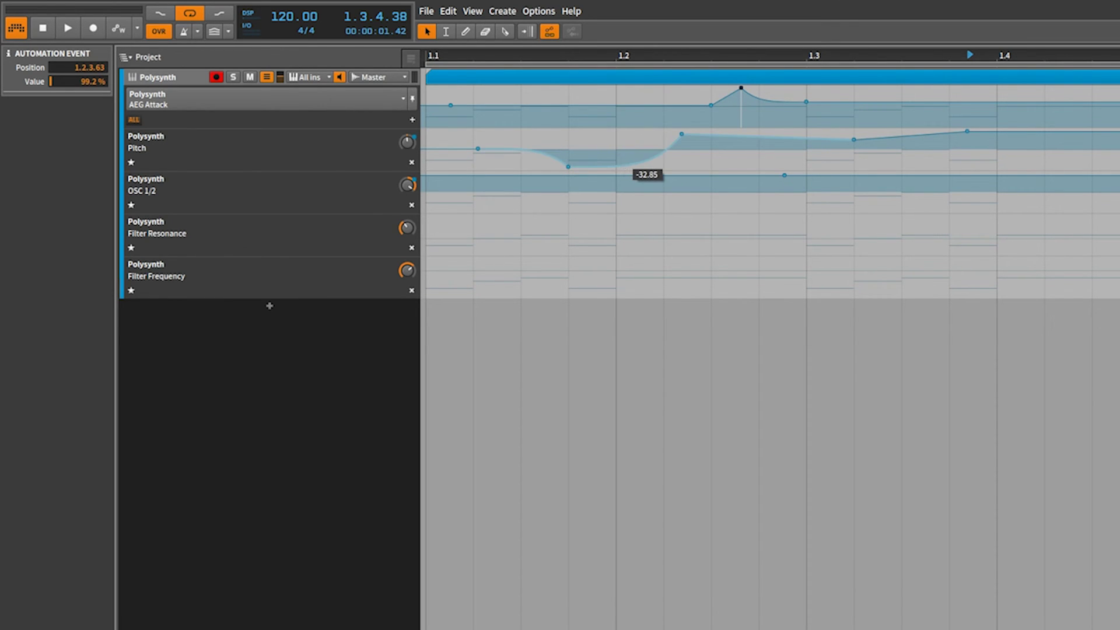
drag(625, 161, 665, 156)
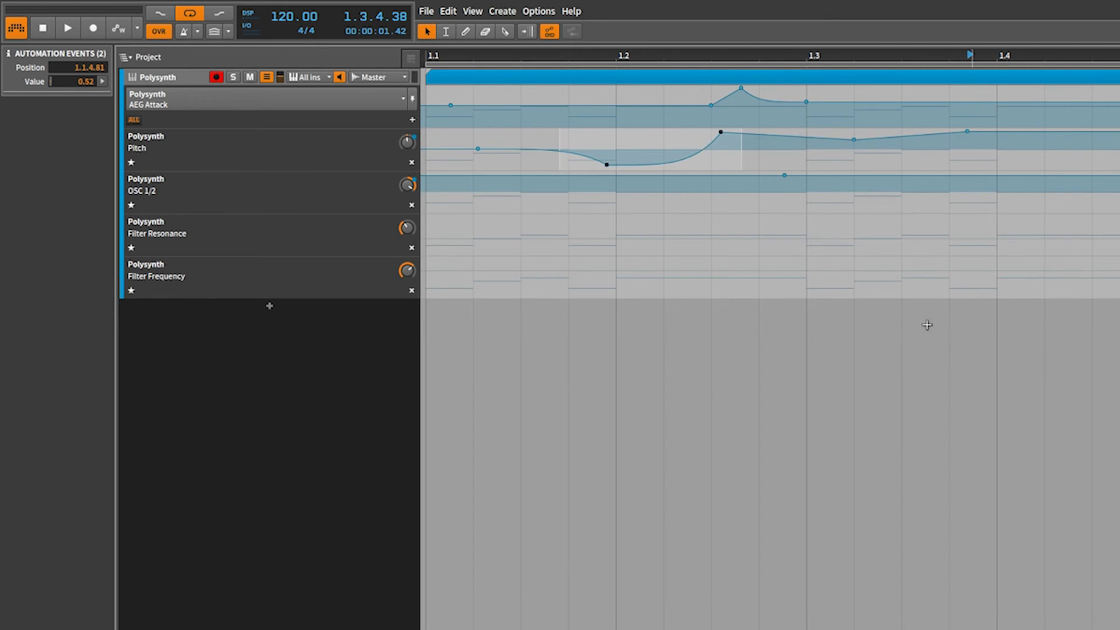
click(778, 530)
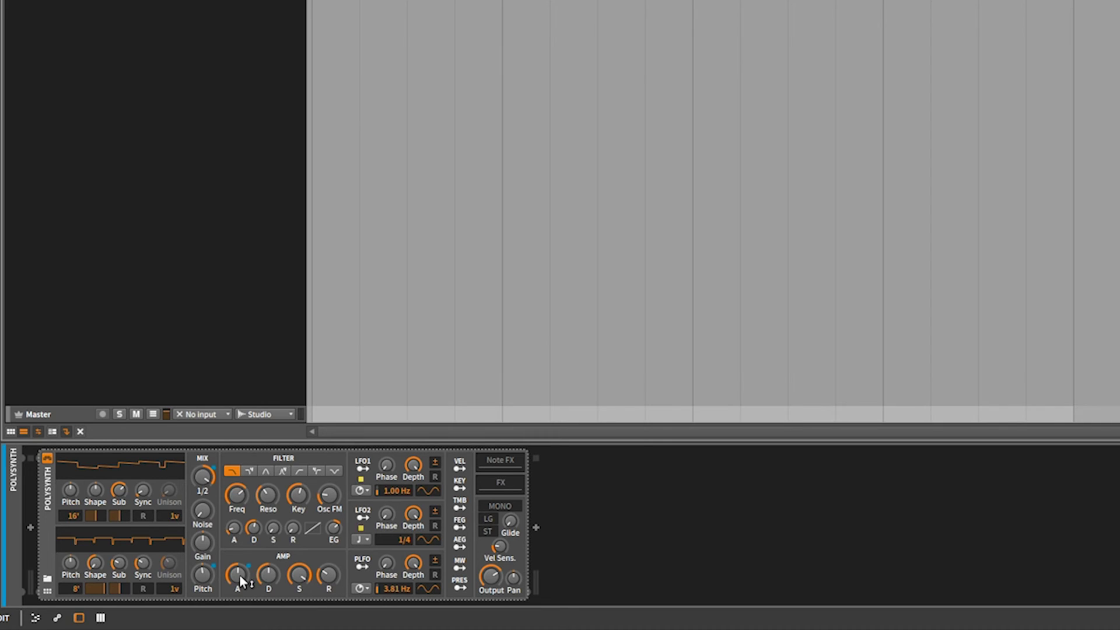
mouse_move(240, 575)
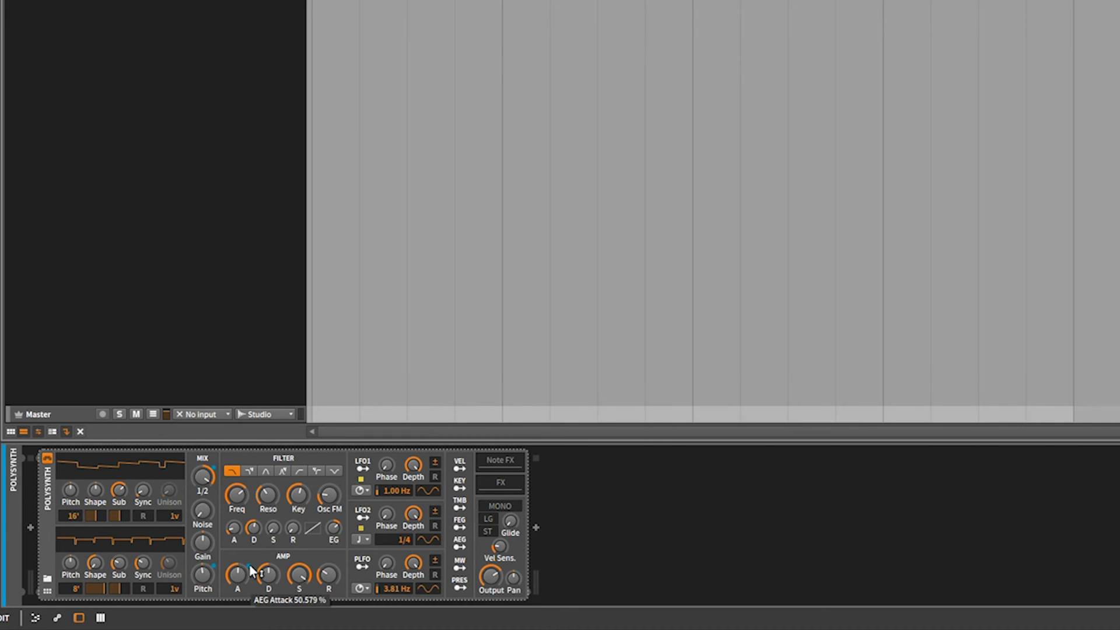
click(539, 88)
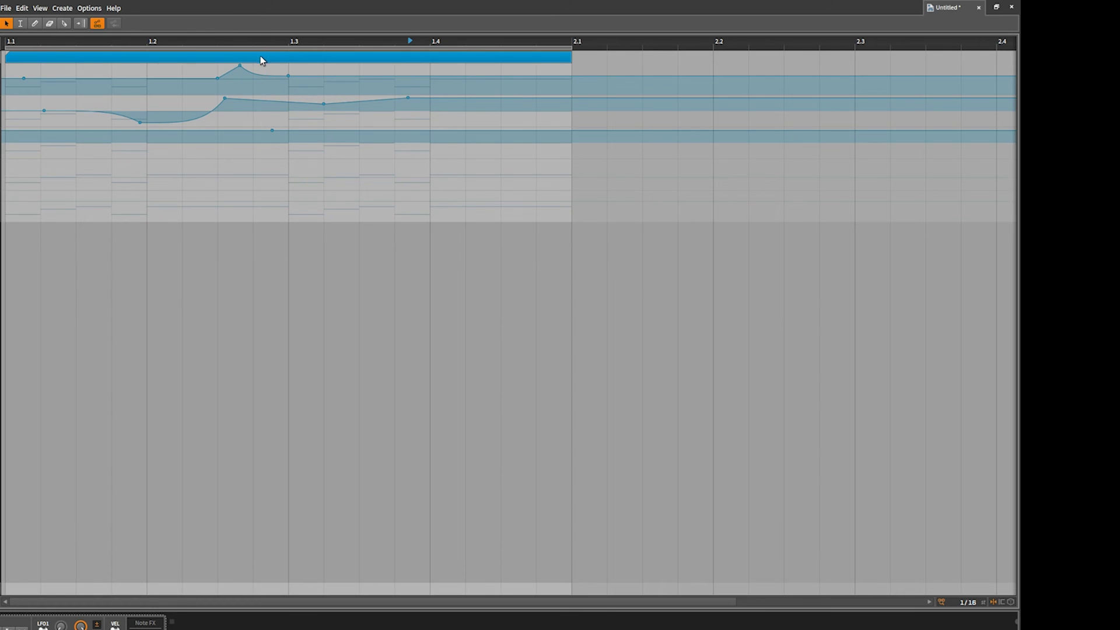
- Move the clip together with its automation to beat 1.3 and return it to the start of bar 1
click(260, 57)
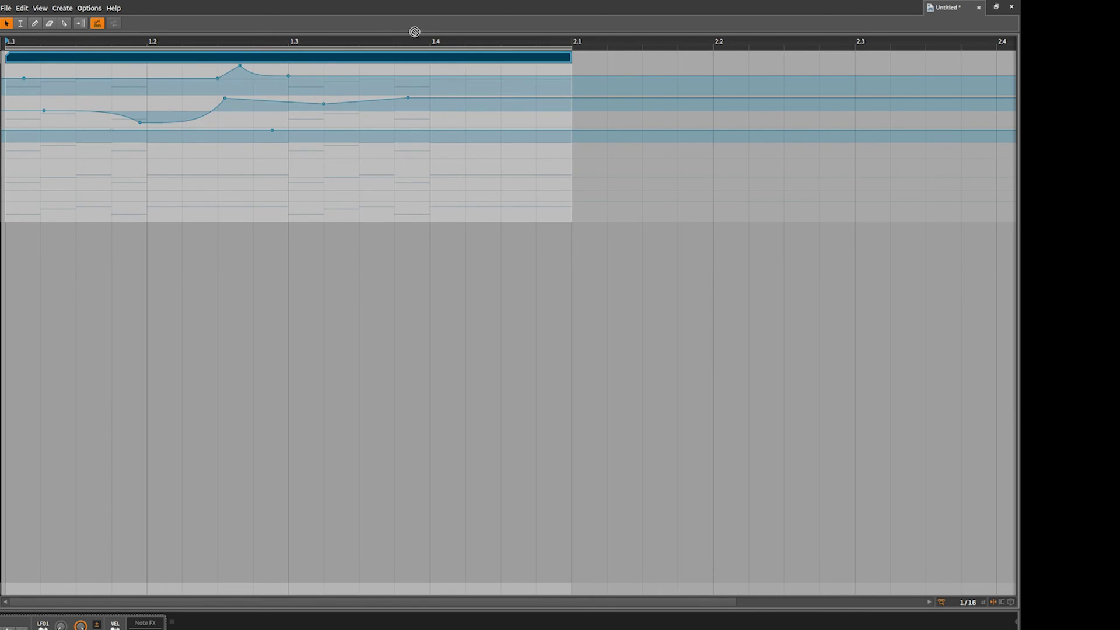
drag(476, 57, 544, 53)
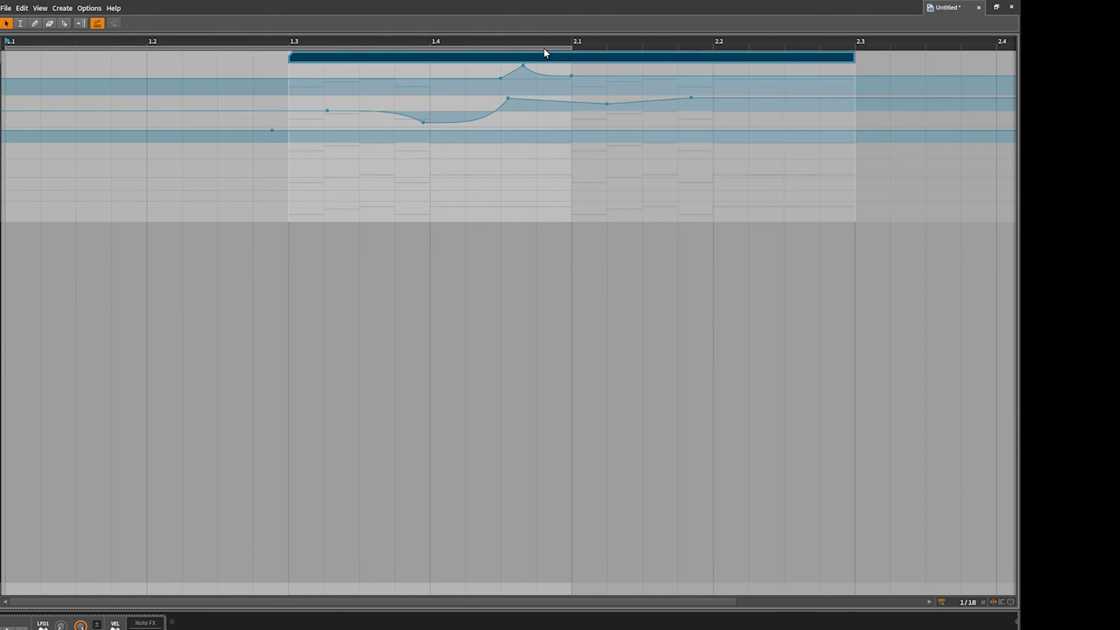
drag(542, 57, 258, 56)
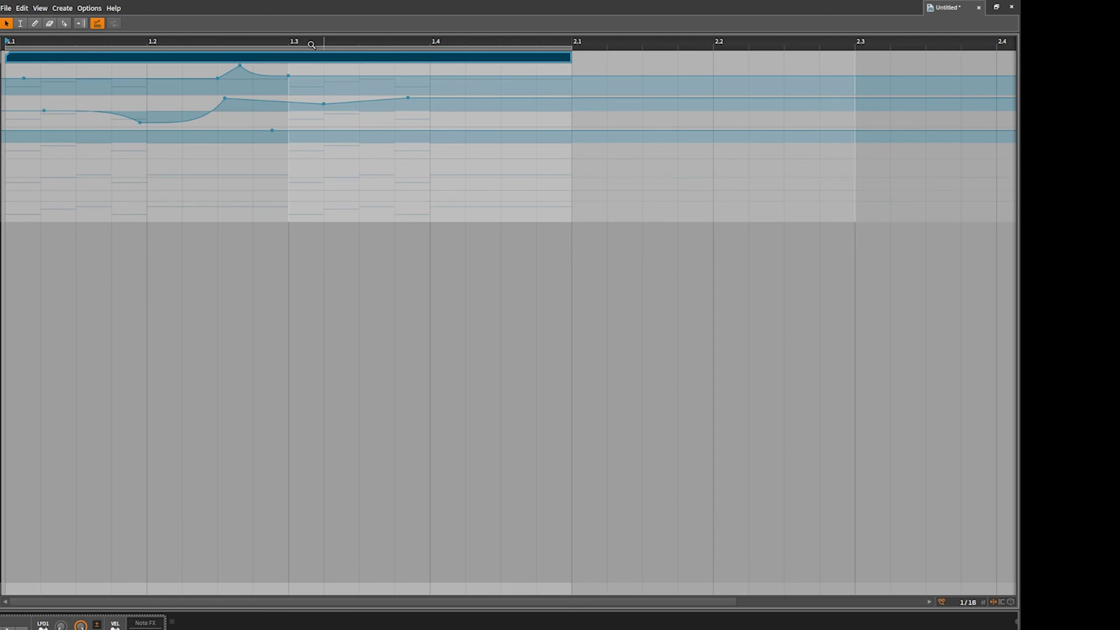
- Turn off automation following for moved clips, then move the clip past beat 1.4 and back to the start of bar 1
click(97, 23)
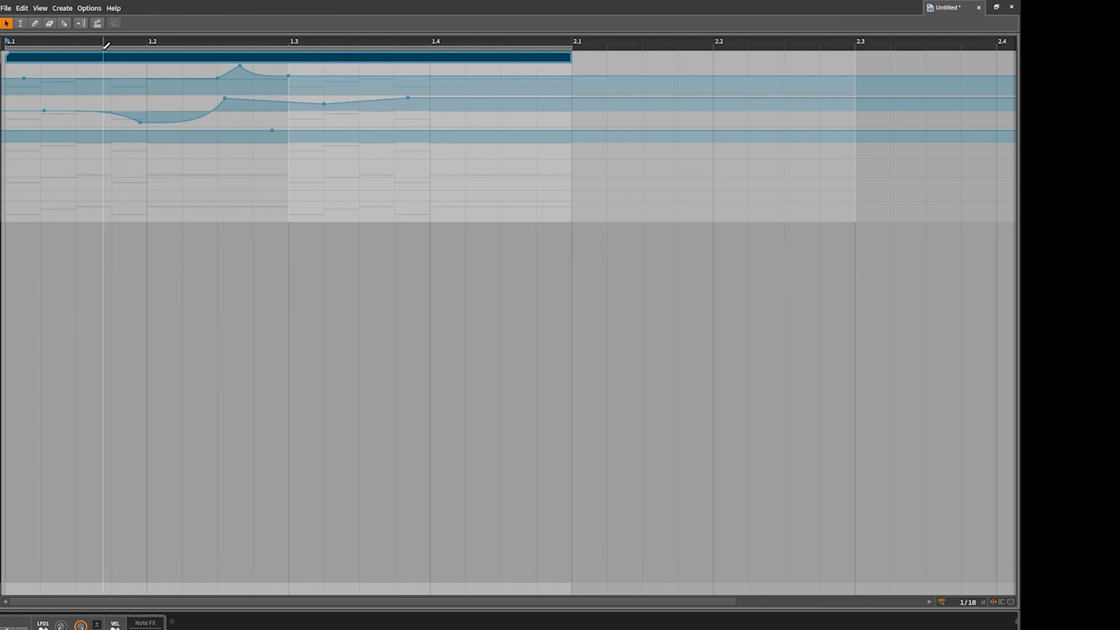
drag(97, 57, 586, 61)
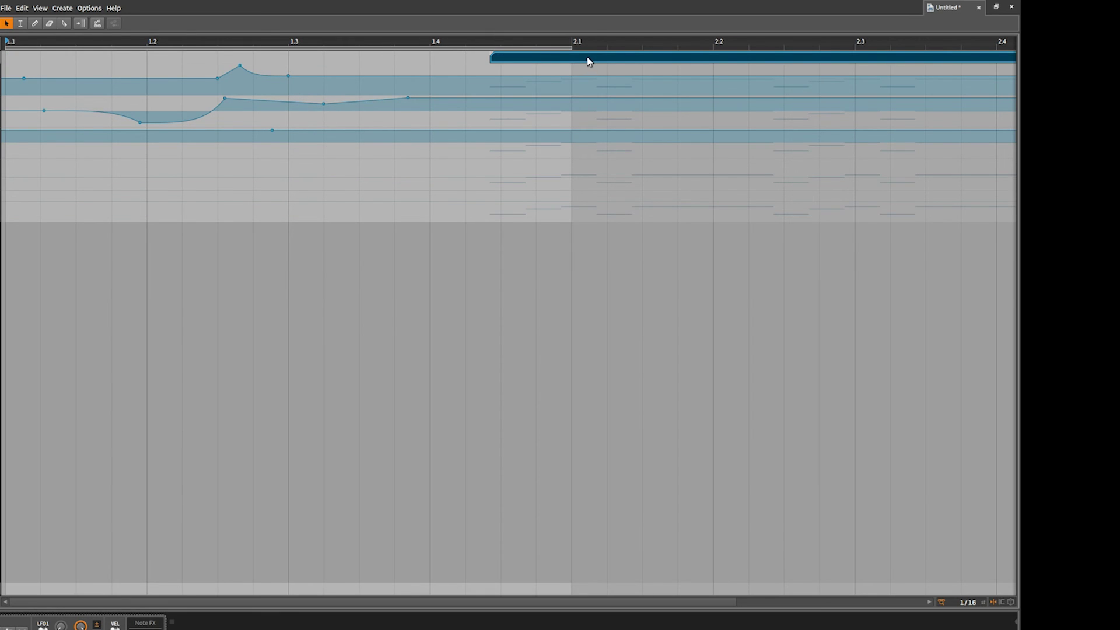
drag(591, 63, 93, 153)
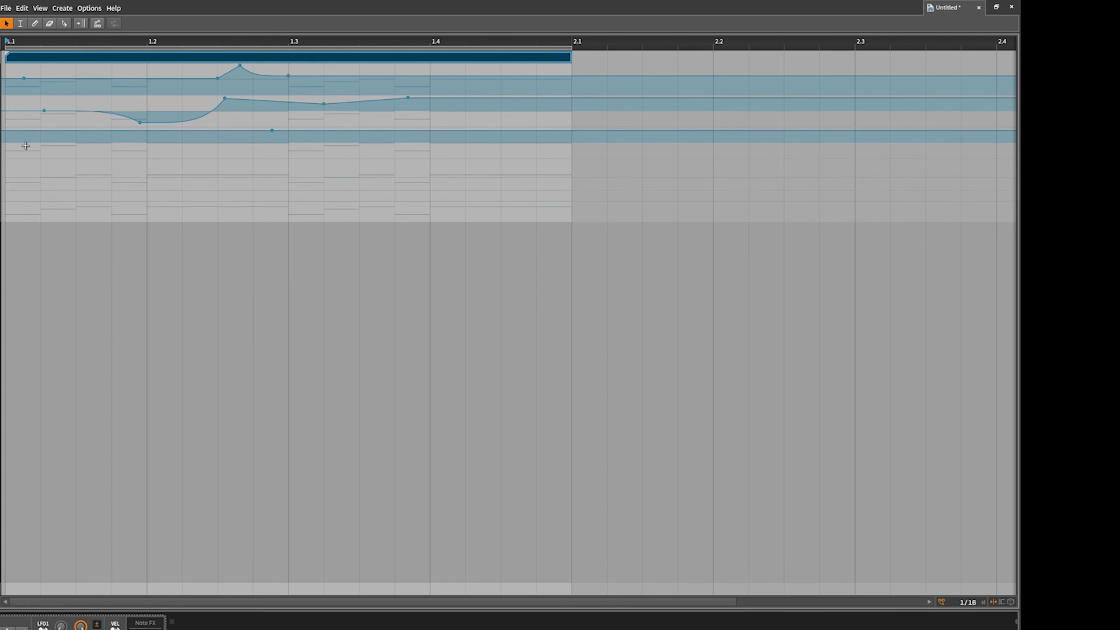
- Toggle automation following for clips, shift the clip, and leave automation following switched off
click(98, 24)
click(98, 25)
mouse_move(277, 58)
mouse_down()
mouse_move(481, 59)
mouse_move(270, 60)
mouse_up()
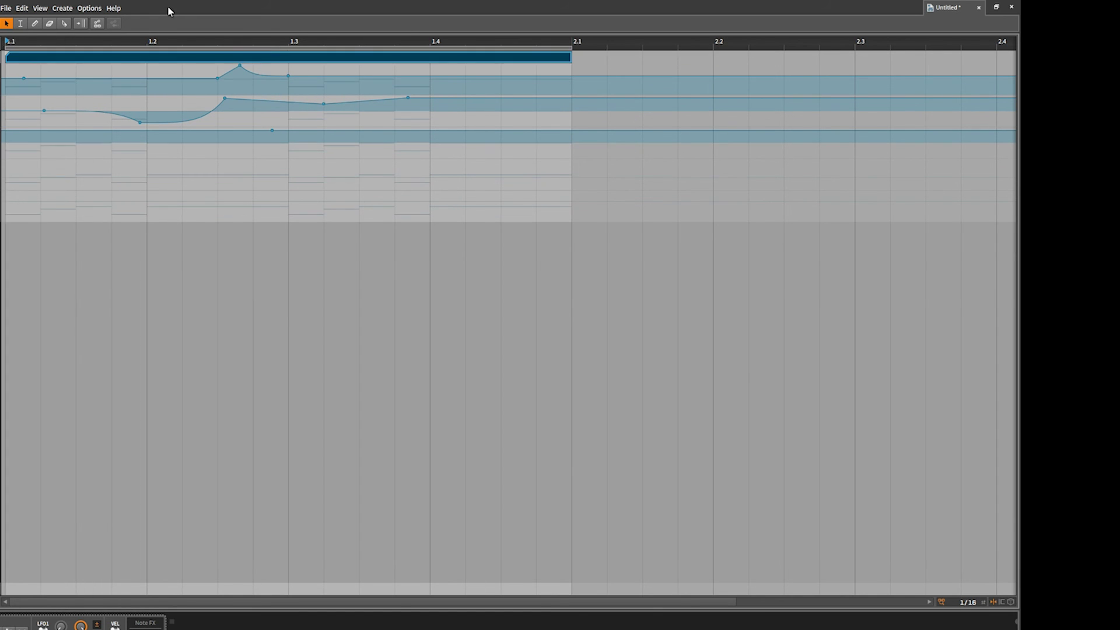
click(97, 23)
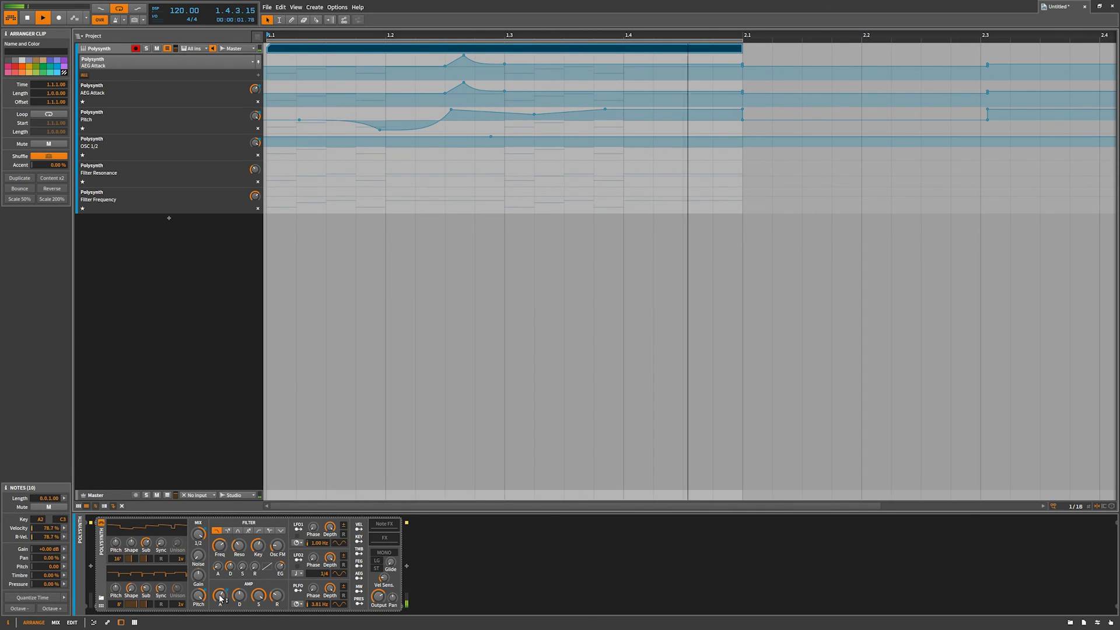
- Override the amp Attack automation by turning its knob during playback, restore automation control and stop playback
mouse_move(221, 599)
drag(219, 595, 220, 537)
drag(220, 598, 221, 617)
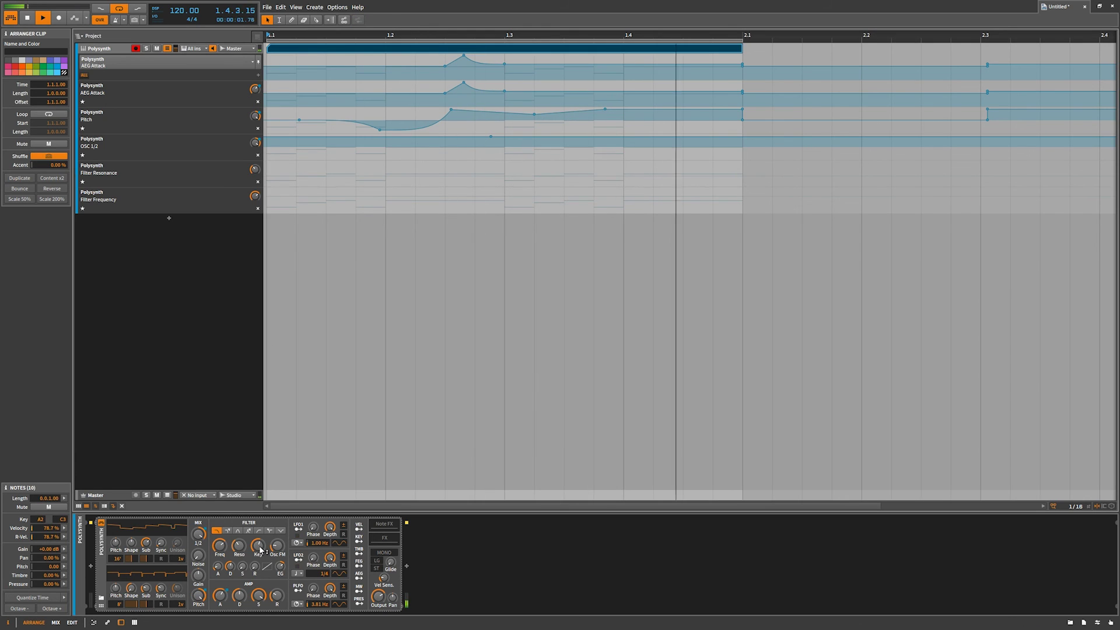
click(358, 21)
key(space)
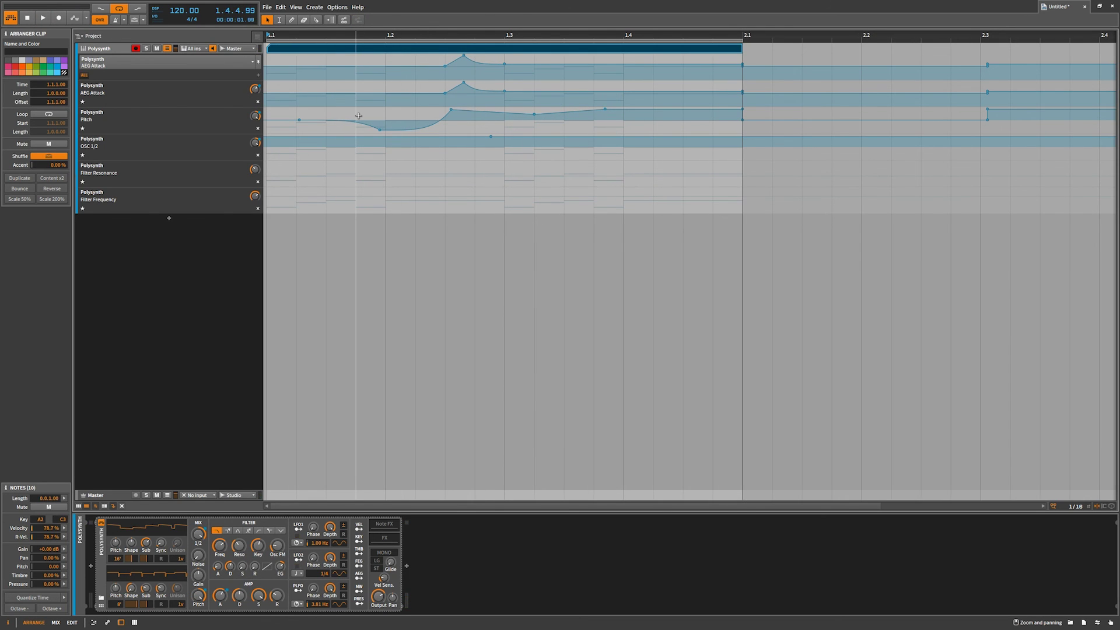